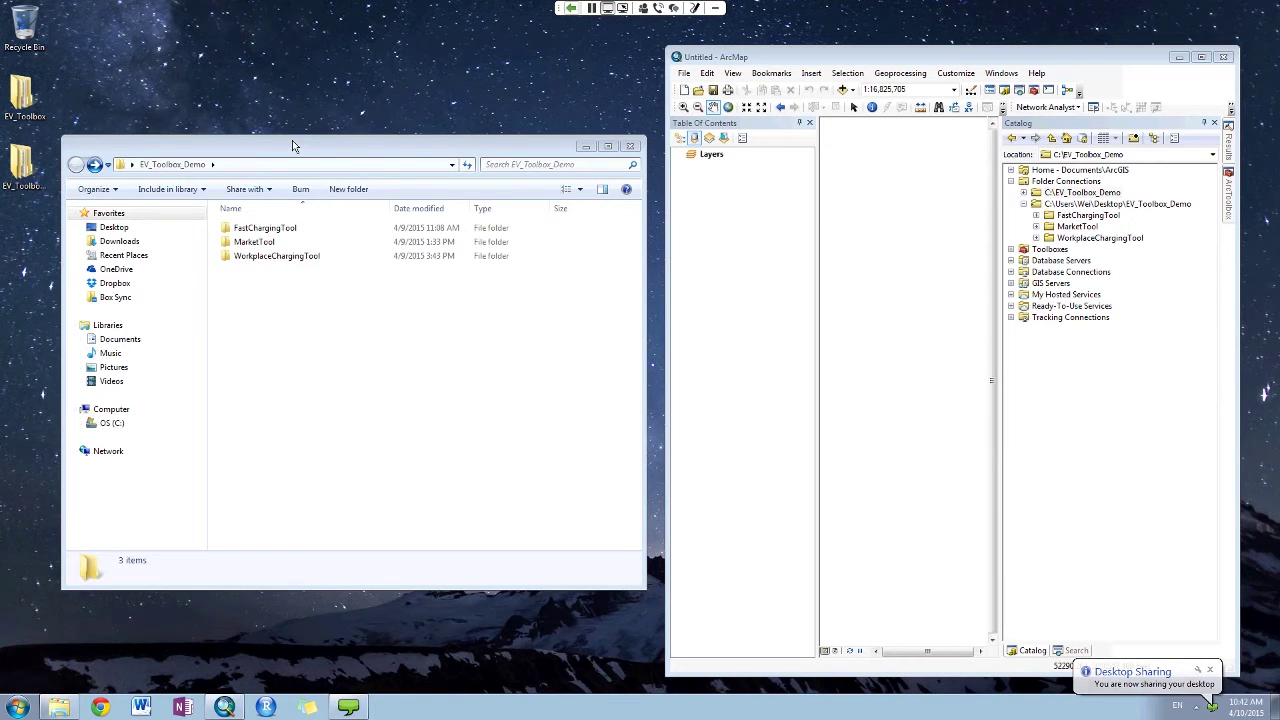
# - Open the MarketTool folder in EV_Toolbox_Demo and select the Market Analysis Tools toolbox
pyautogui.moveTo(292, 145); pyautogui.dragTo(320, 140)
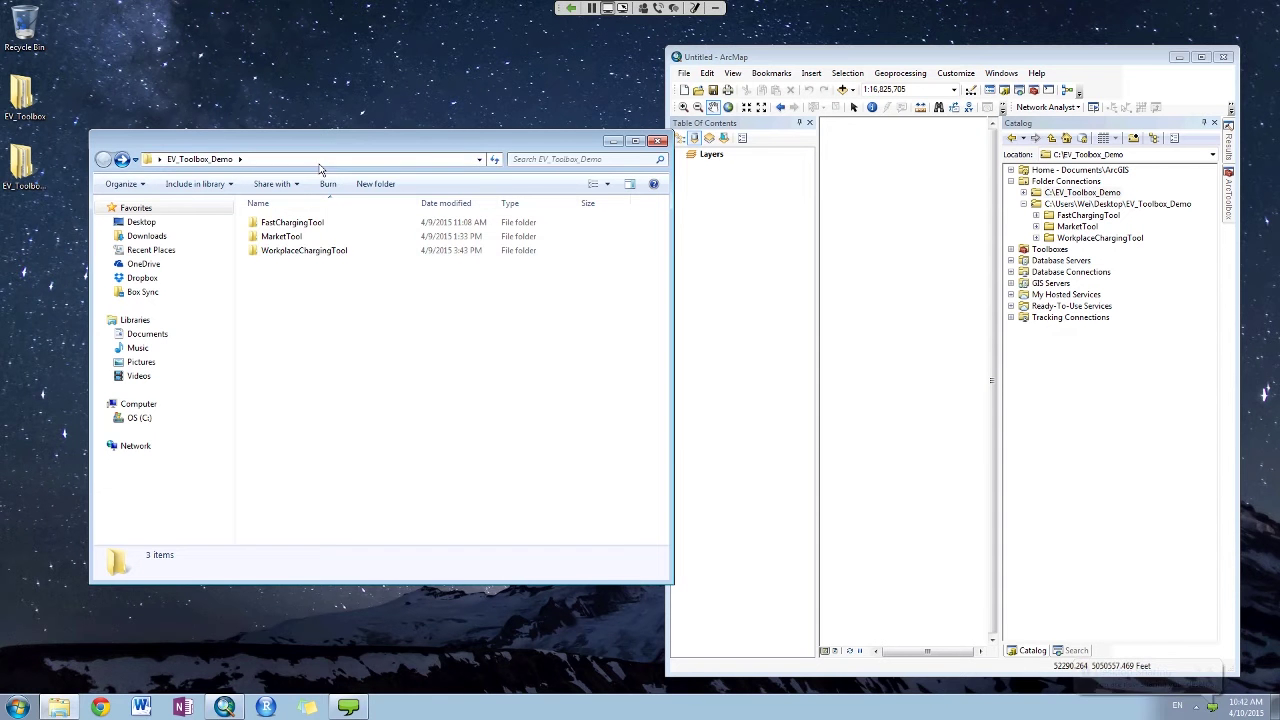
pyautogui.click(22, 165)
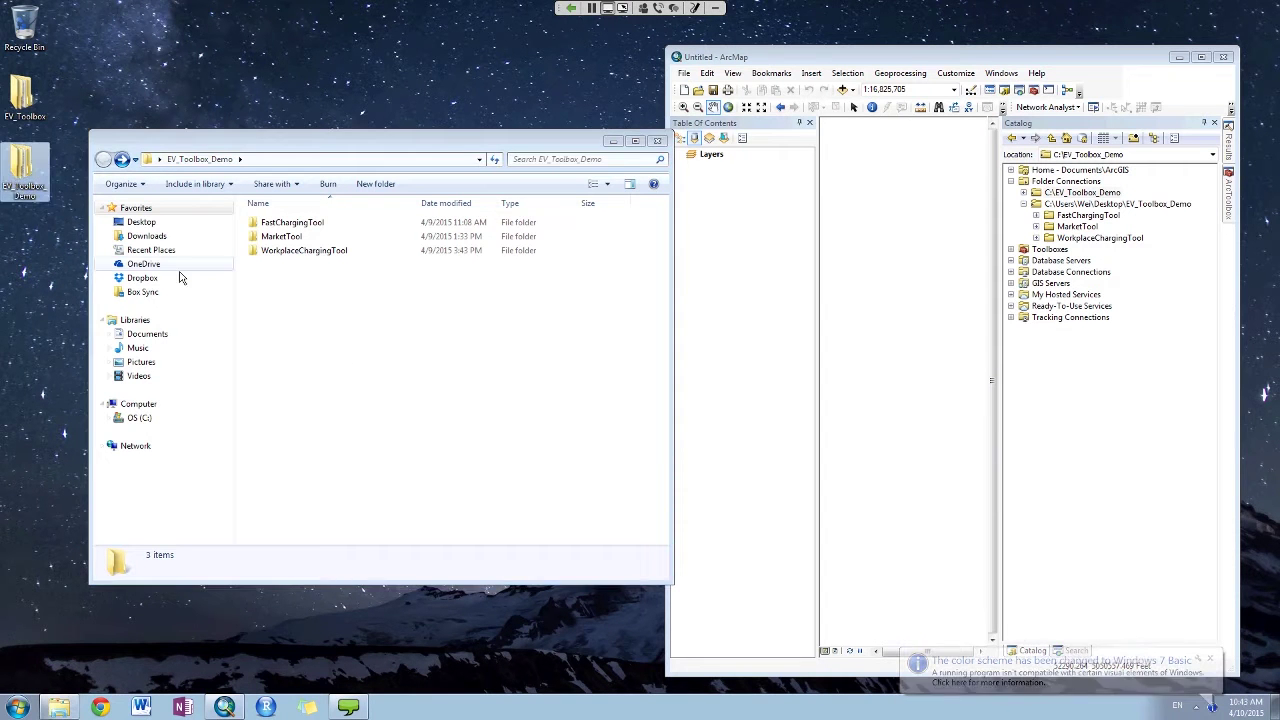
pyautogui.click(314, 316)
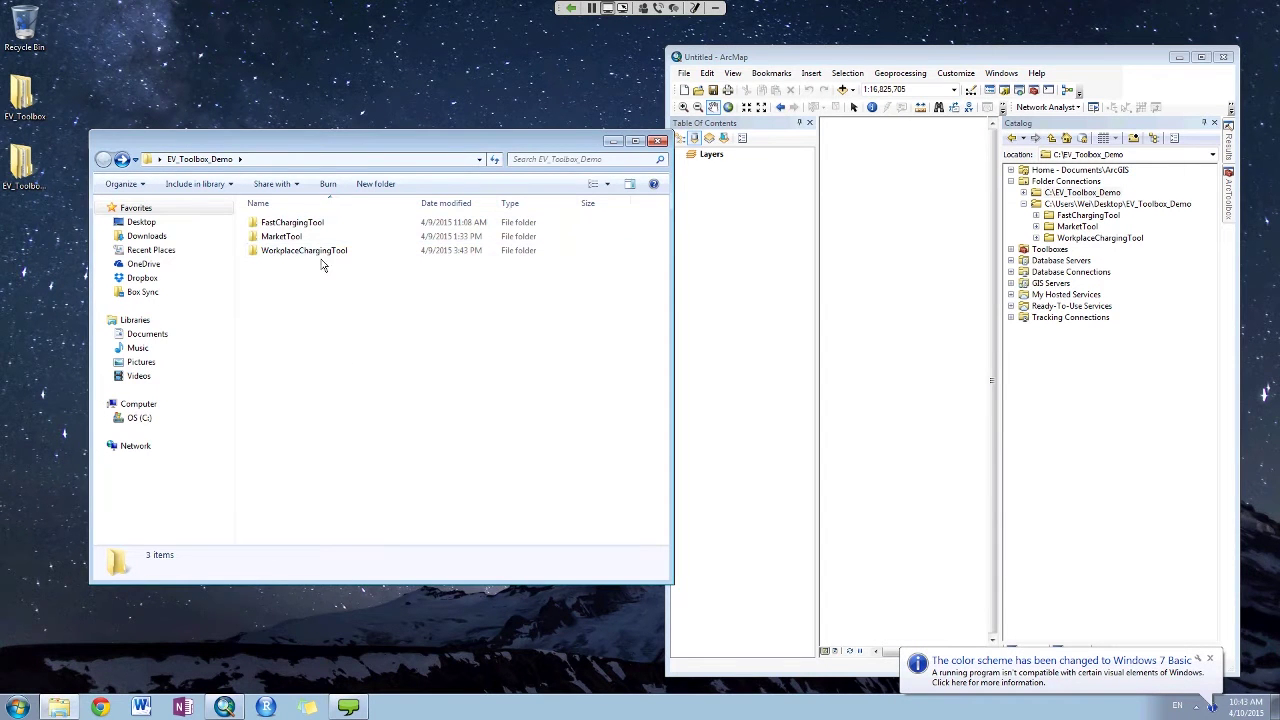
pyautogui.doubleClick(313, 237)
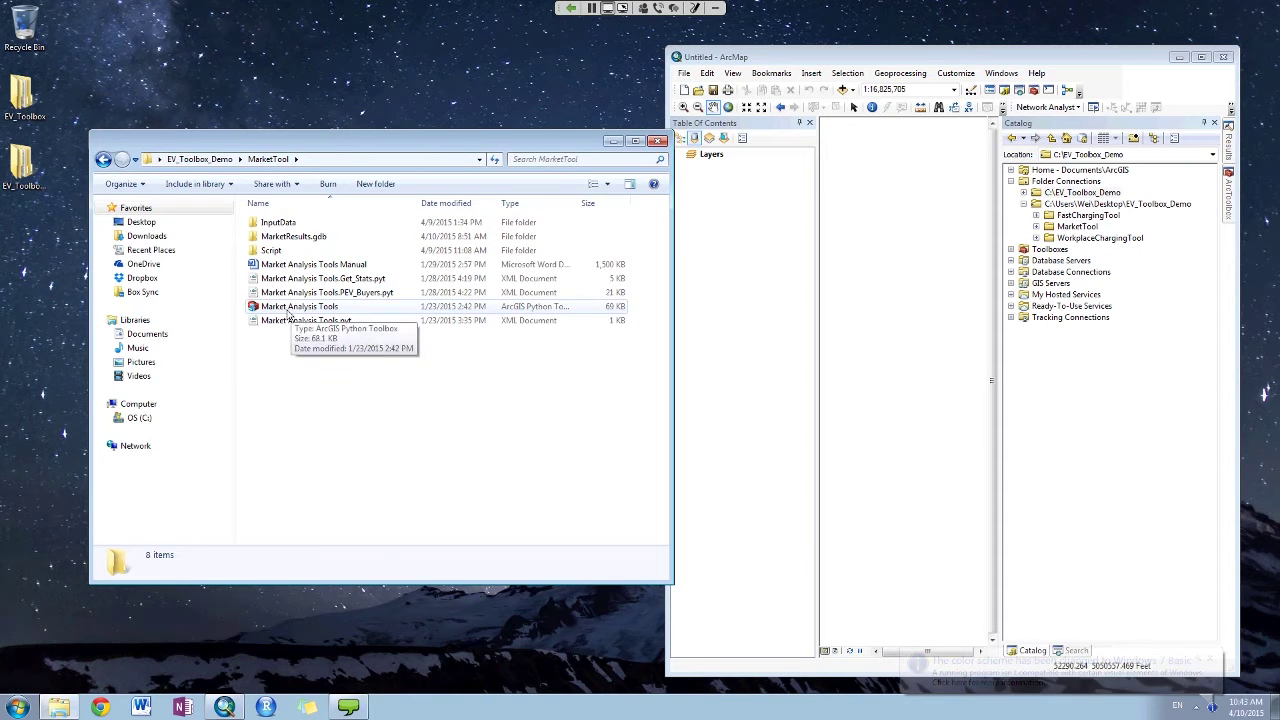
pyautogui.moveTo(579, 204); pyautogui.dragTo(607, 203)
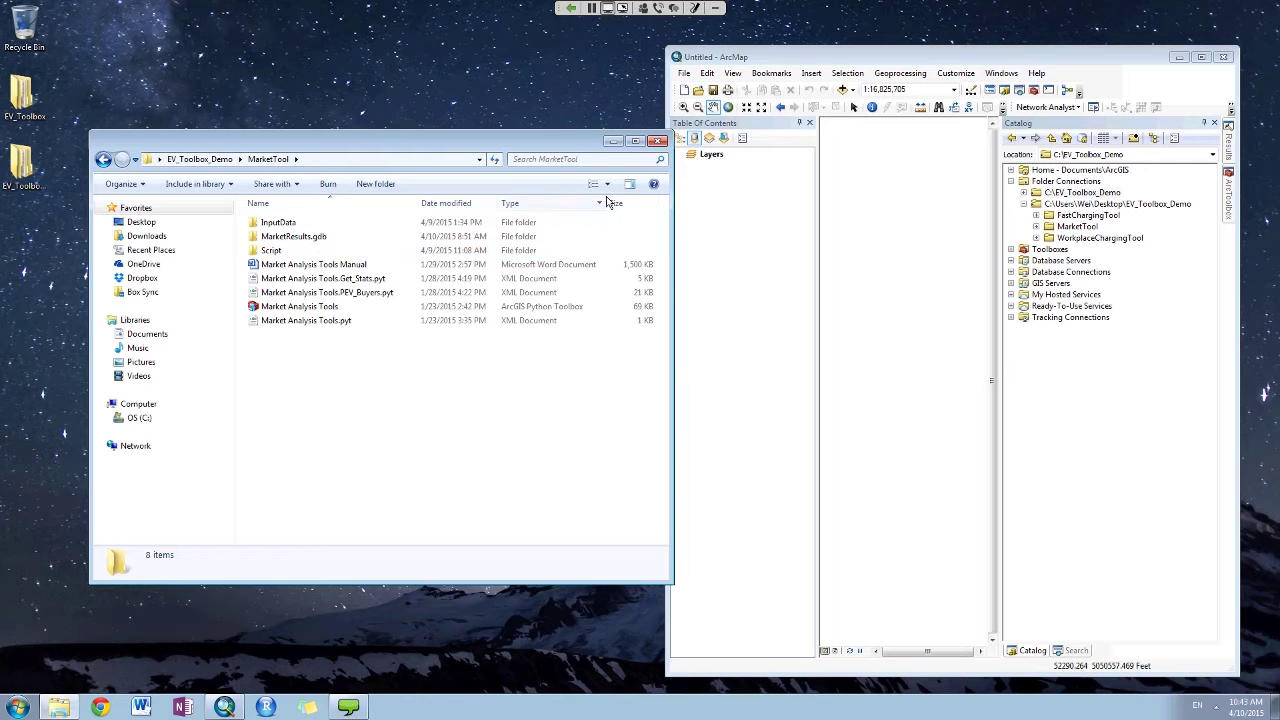
pyautogui.click(562, 310)
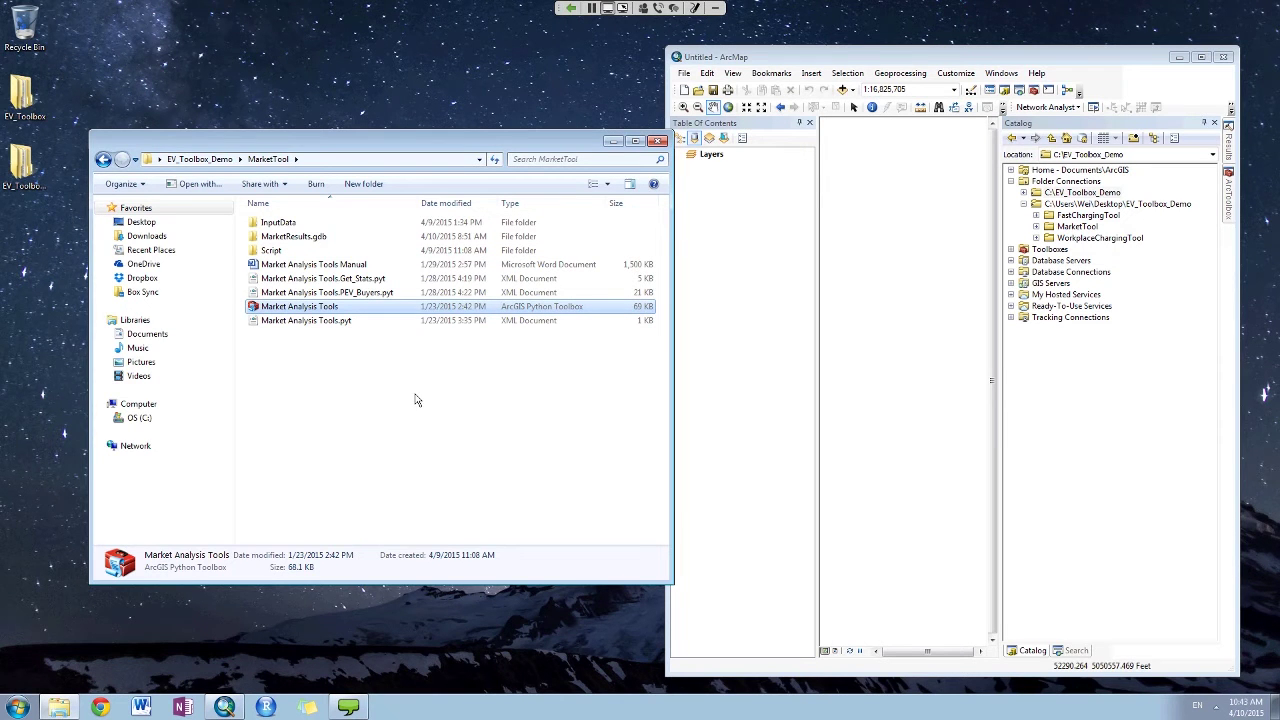
pyautogui.moveTo(529, 145); pyautogui.dragTo(482, 159)
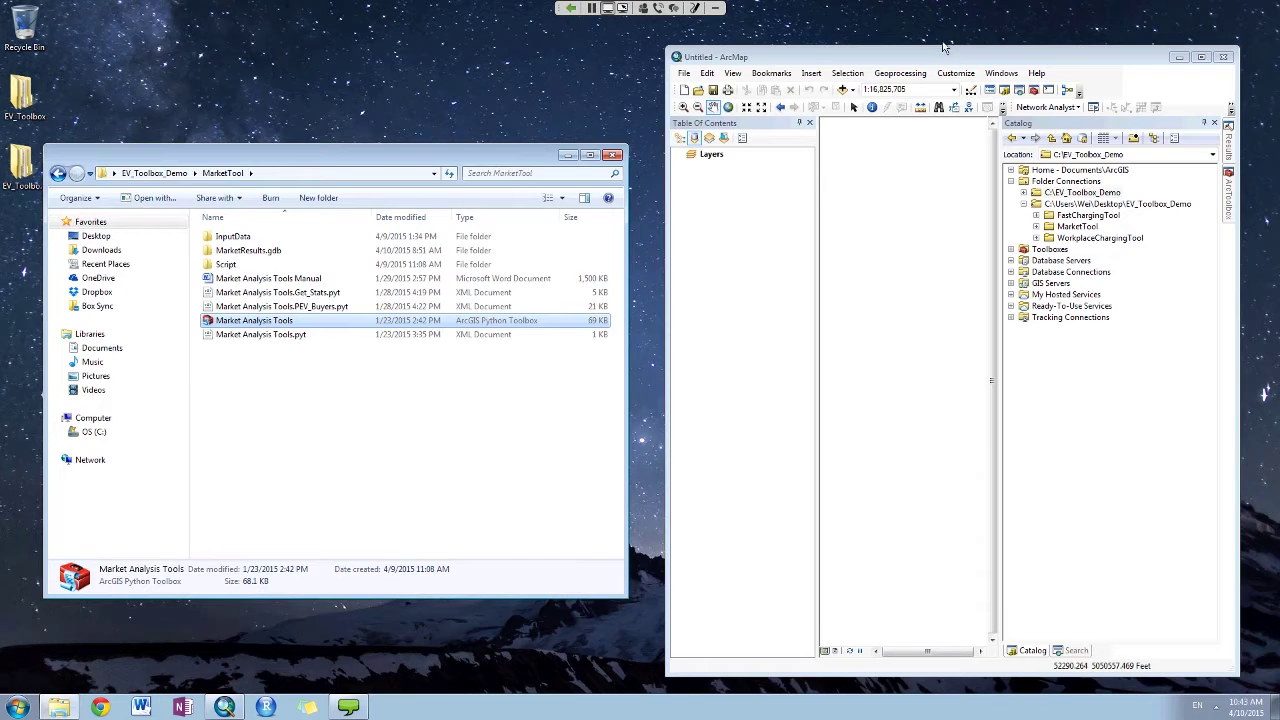
# - Start Connect To Folder on Folder Connections, cancel it, and expand MarketTool in the Catalog
pyautogui.moveTo(945, 52); pyautogui.dragTo(945, 48)
pyautogui.rightClick(1066, 177)
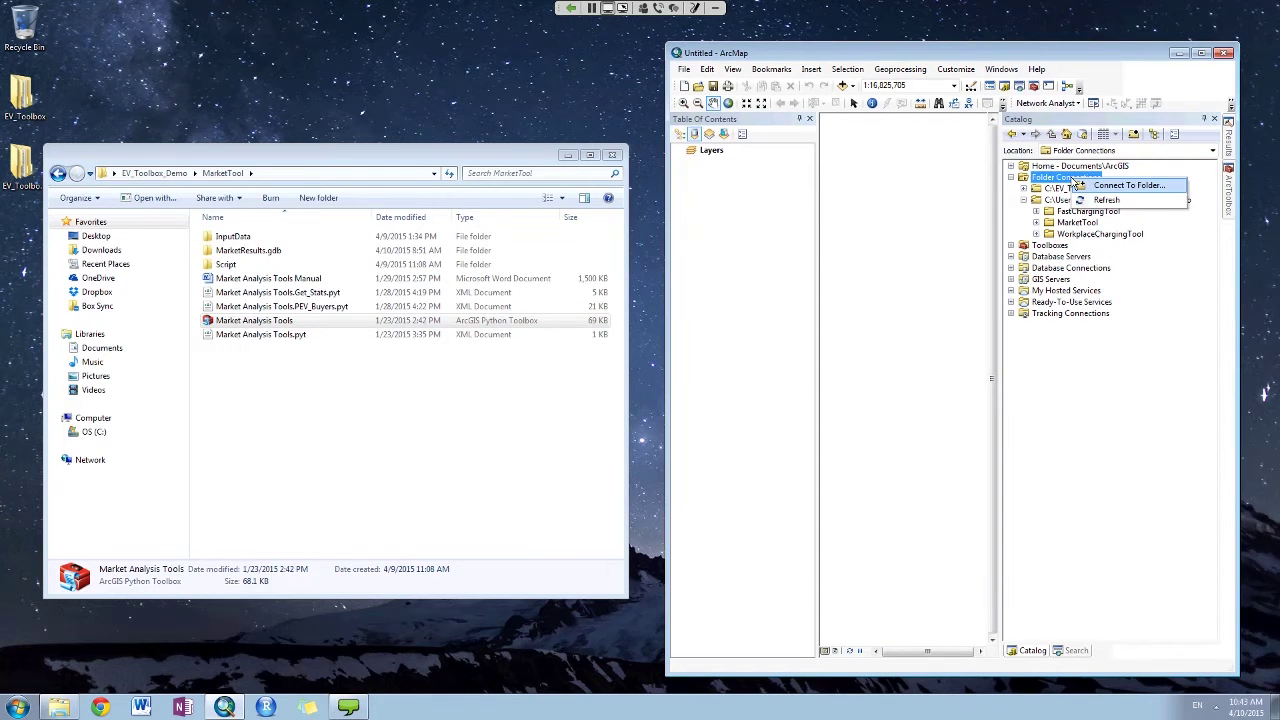
pyautogui.click(1090, 190)
pyautogui.moveTo(731, 345); pyautogui.dragTo(733, 360)
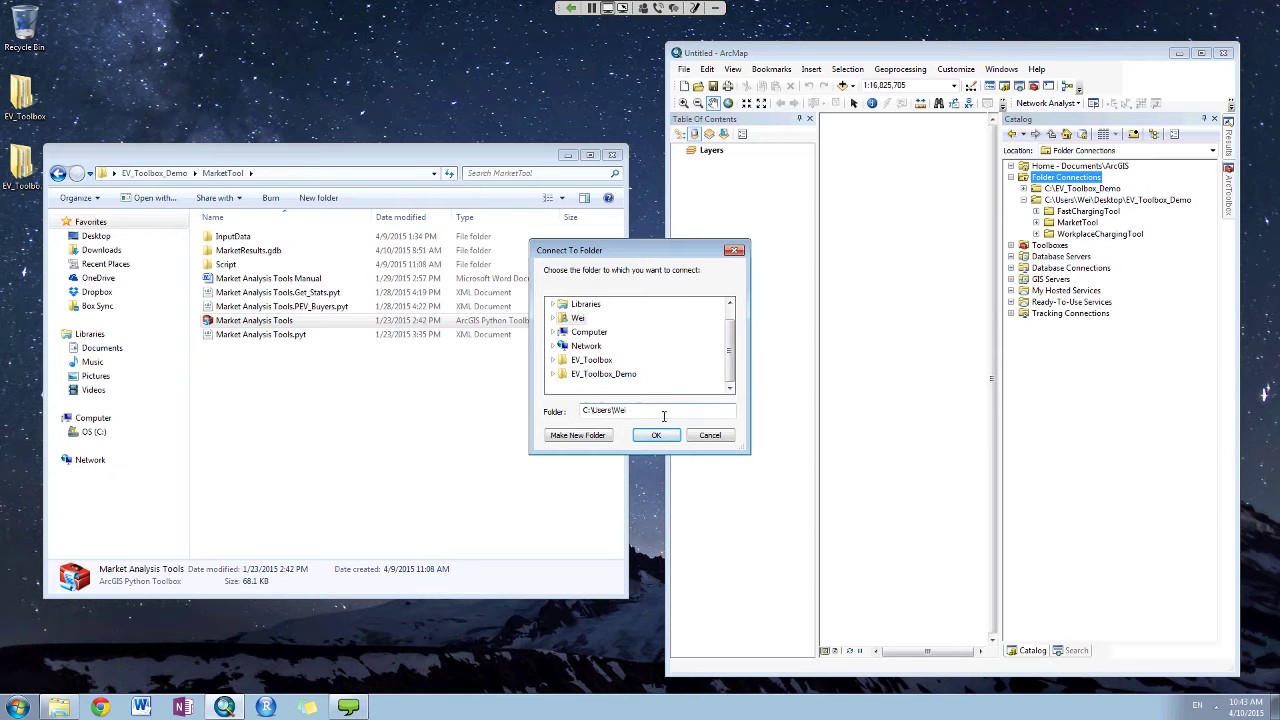
pyautogui.click(710, 435)
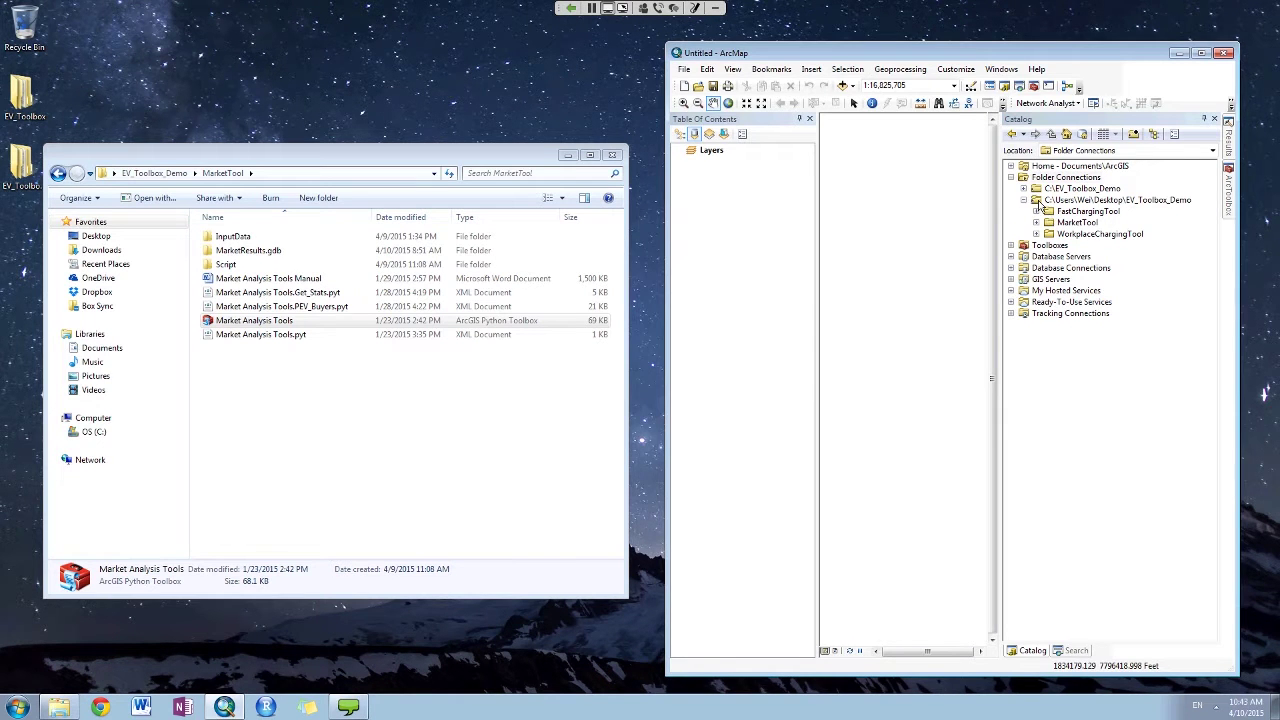
pyautogui.click(1036, 222)
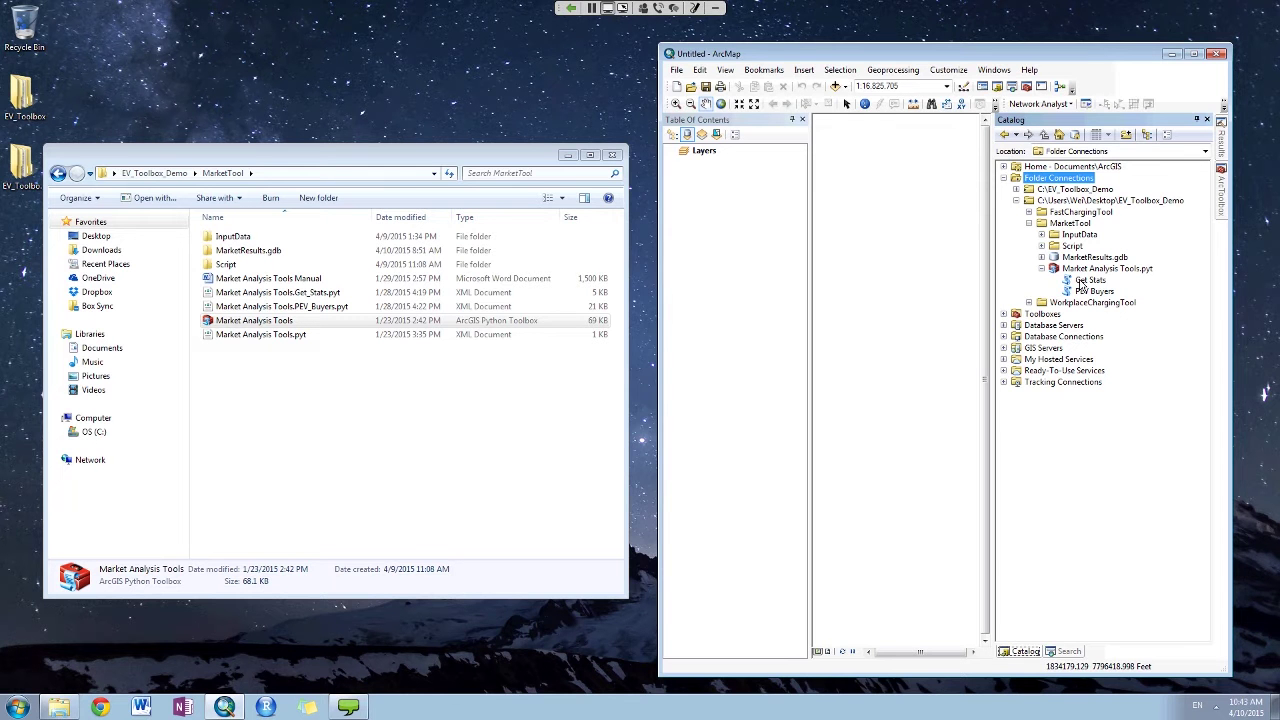
# - Launch the Get Stats tool and show the InputData folder's files in Explorer
pyautogui.doubleClick(1085, 281)
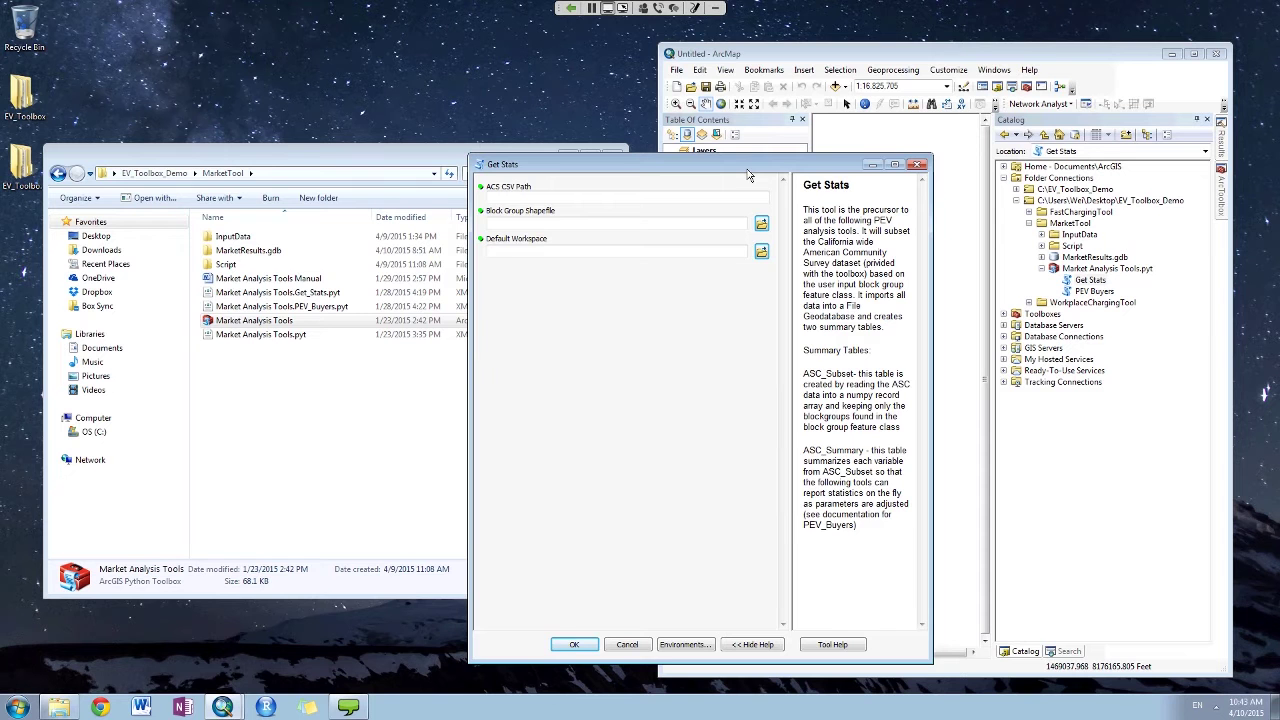
pyautogui.moveTo(721, 173); pyautogui.dragTo(818, 152)
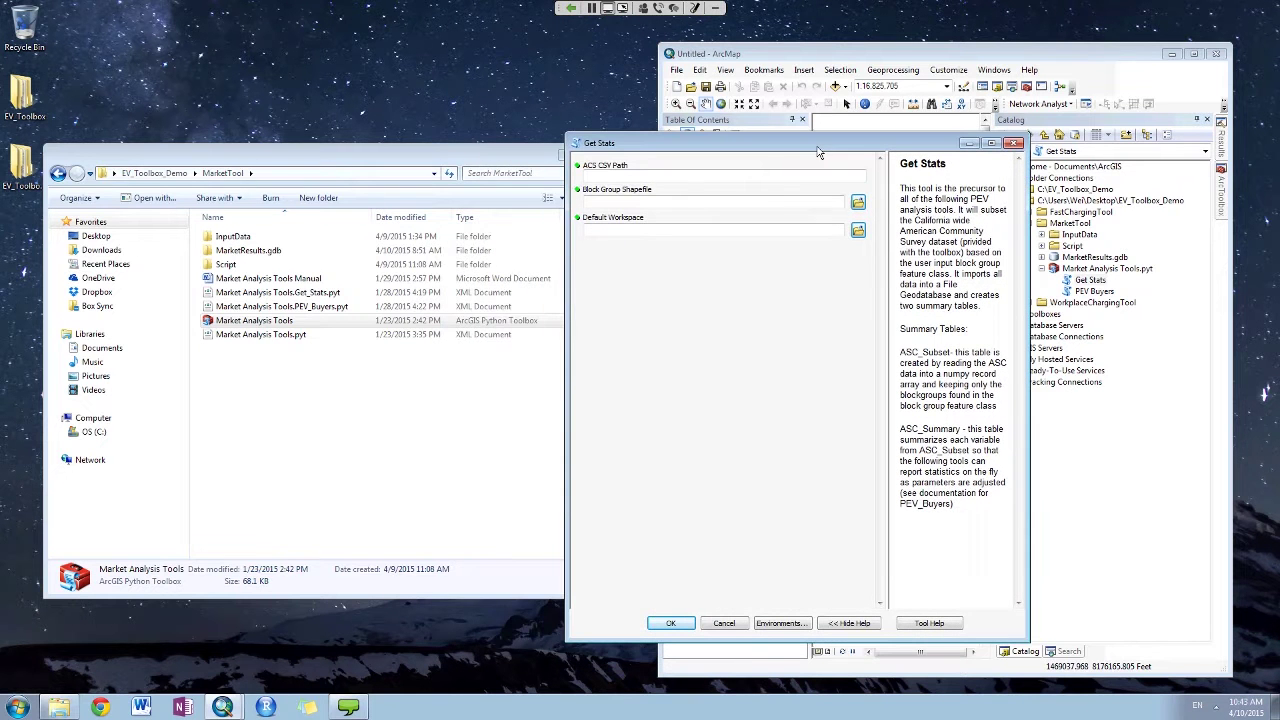
pyautogui.doubleClick(280, 238)
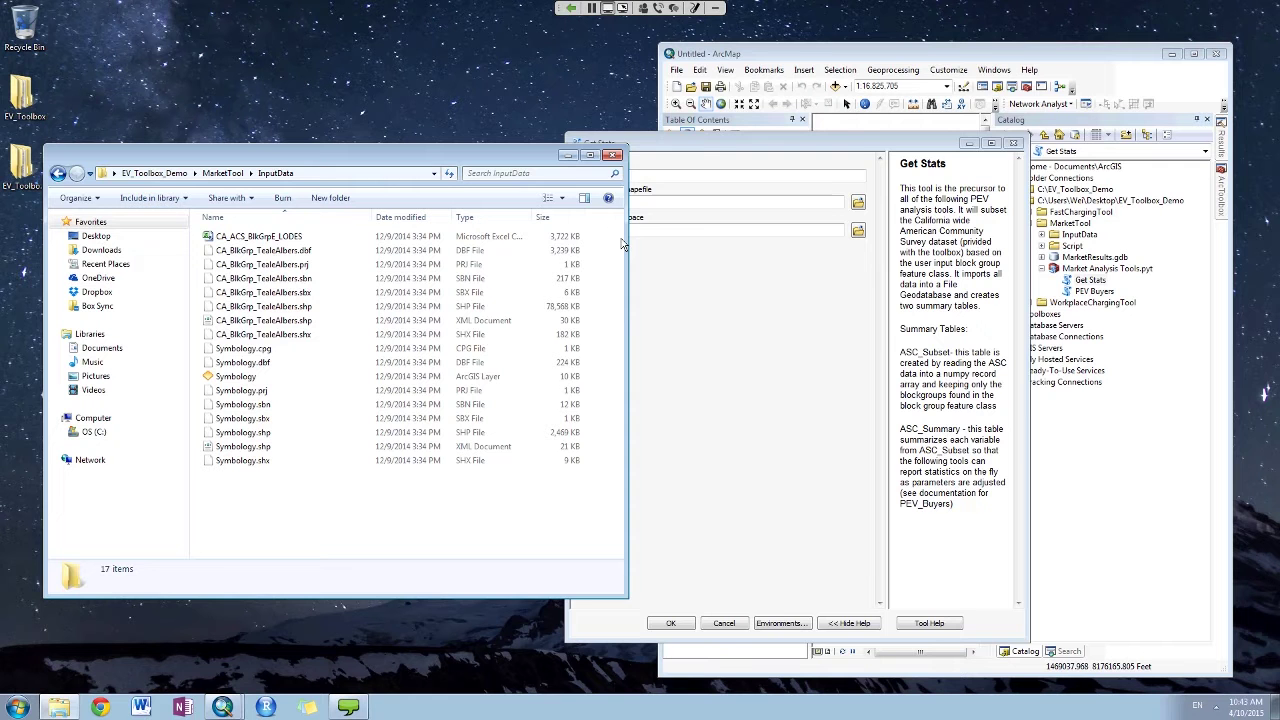
pyautogui.moveTo(700, 143); pyautogui.dragTo(737, 138)
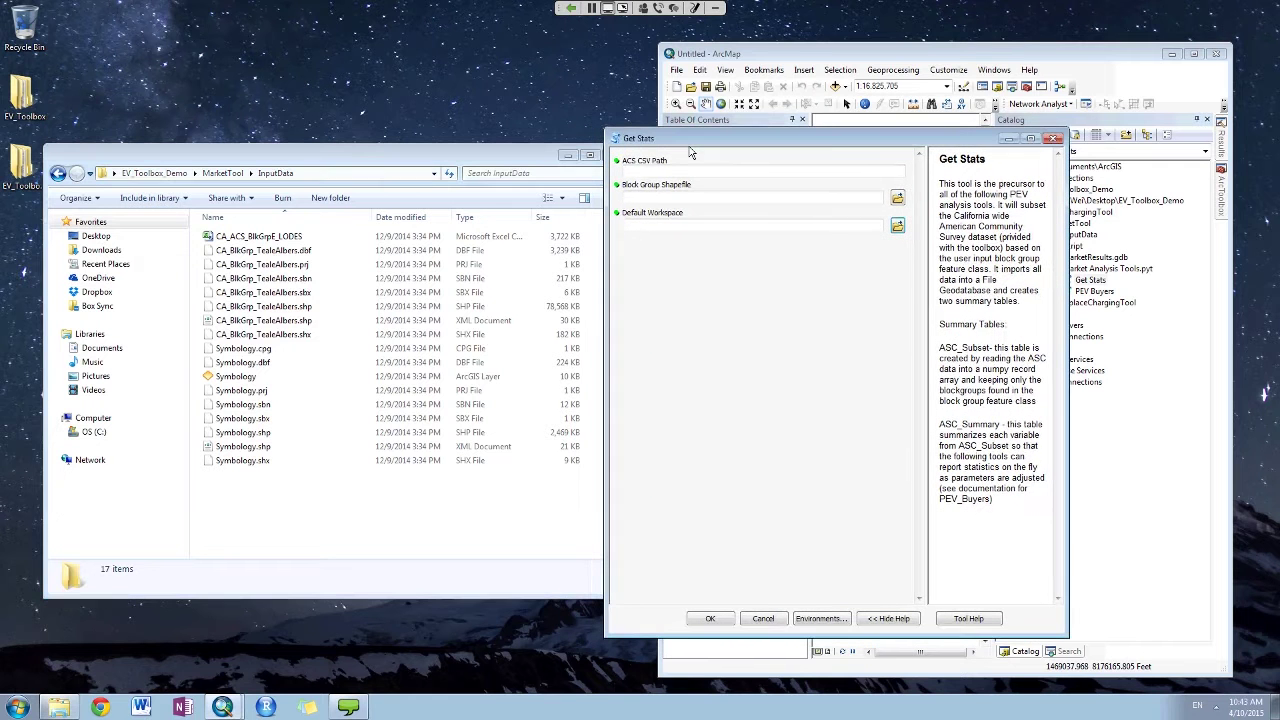
# - Open CA_ACS_BlkGrpE_LODES in Excel and review columns like B19001_005E and B25032_014E
pyautogui.doubleClick(298, 240)
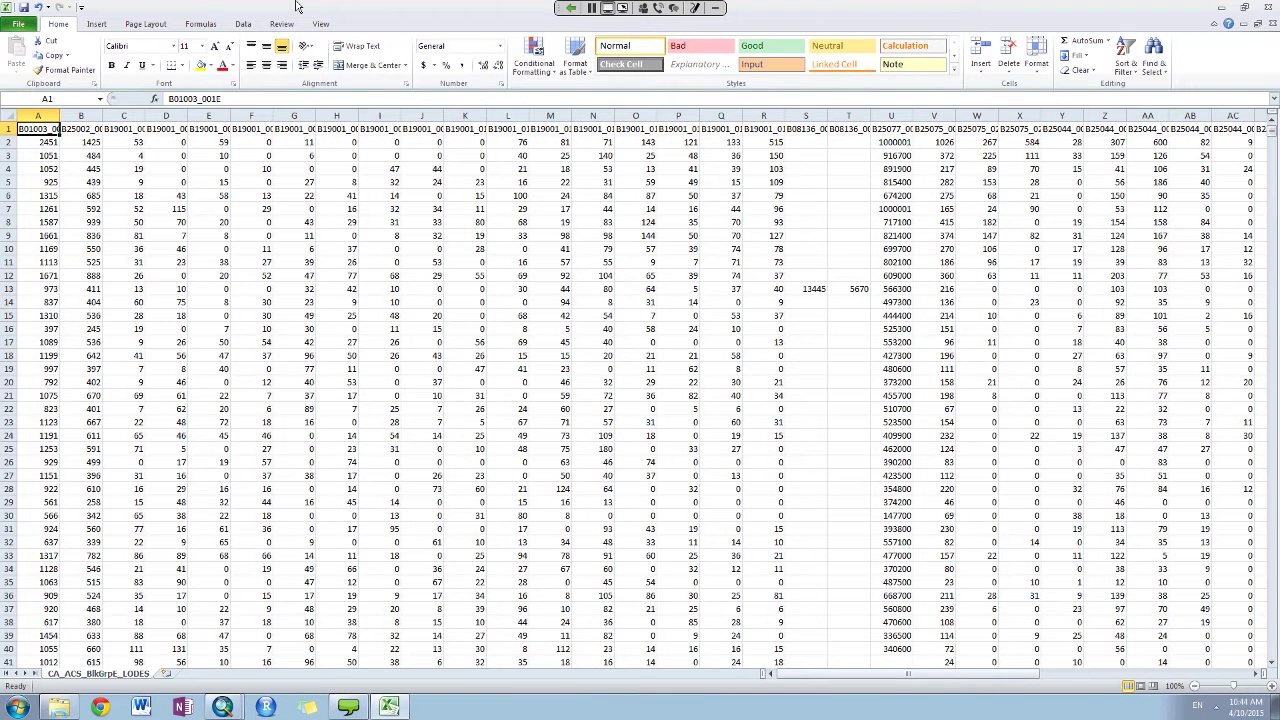
pyautogui.hotkey('ctrl', 'shift', 'Down')
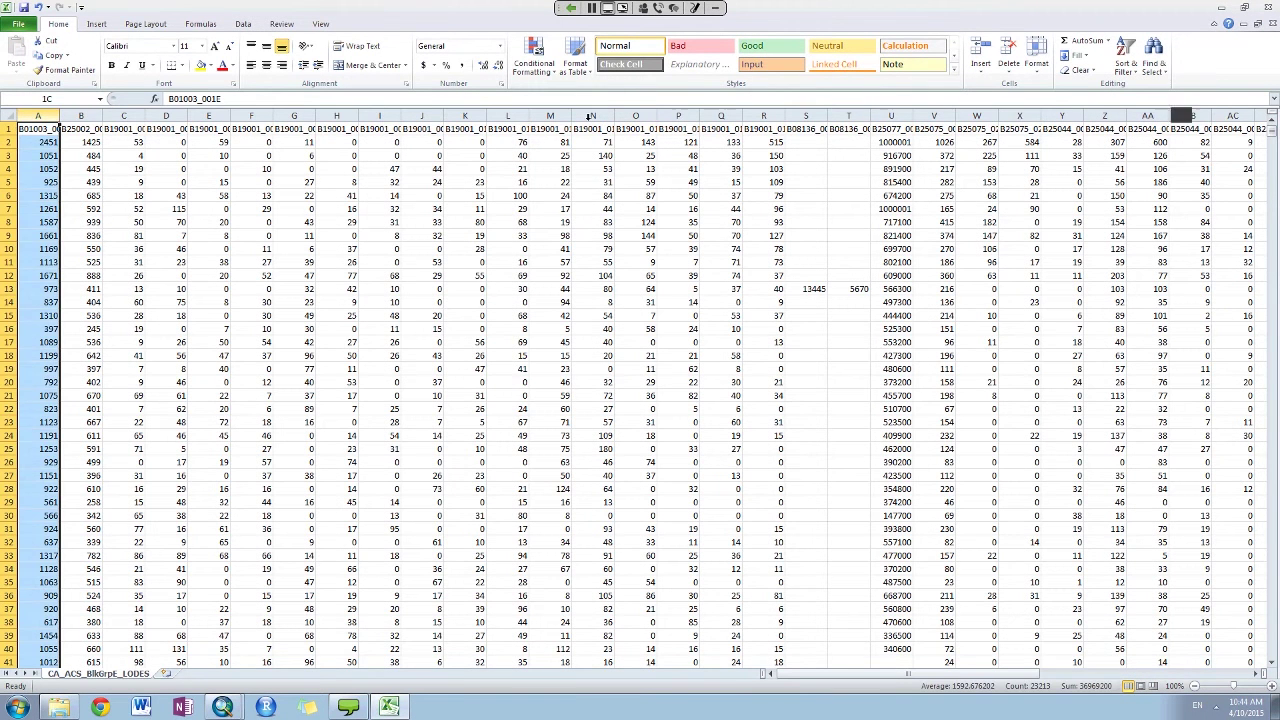
pyautogui.hotkey('ctrl', 'shift', 'Right')
pyautogui.click(1233, 129)
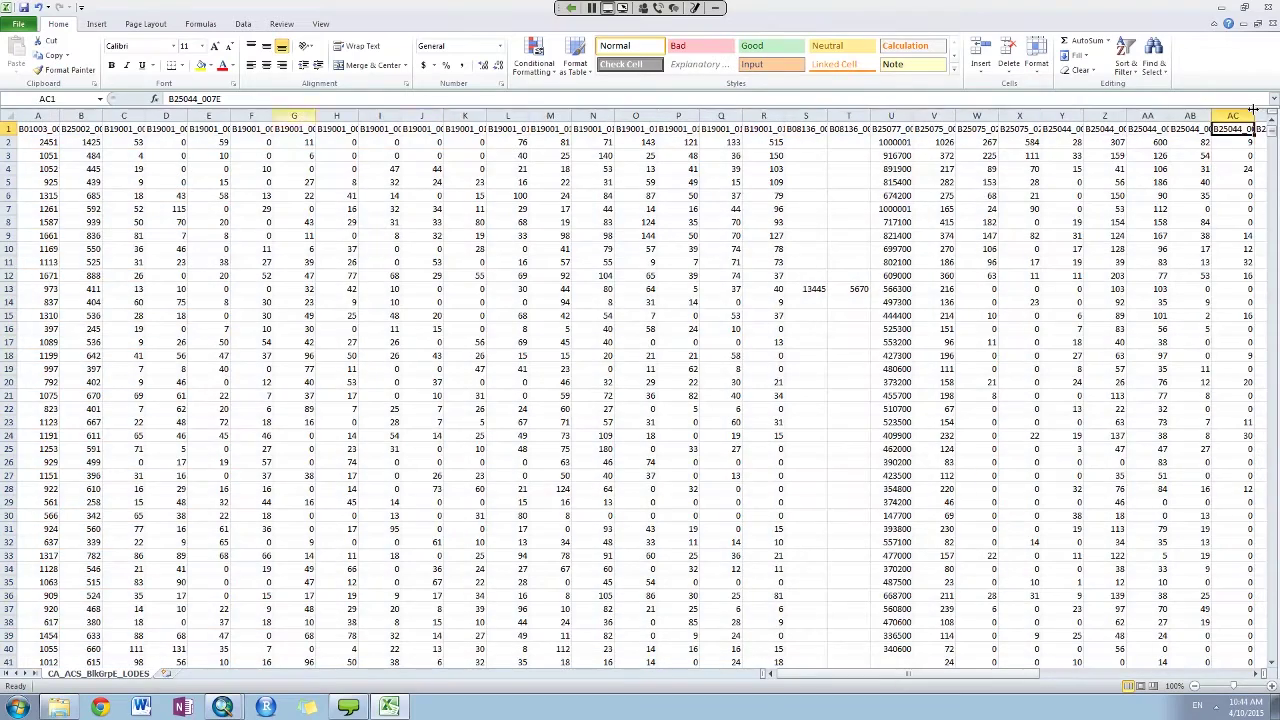
pyautogui.click(250, 129)
pyautogui.moveTo(820, 676); pyautogui.dragTo(945, 677)
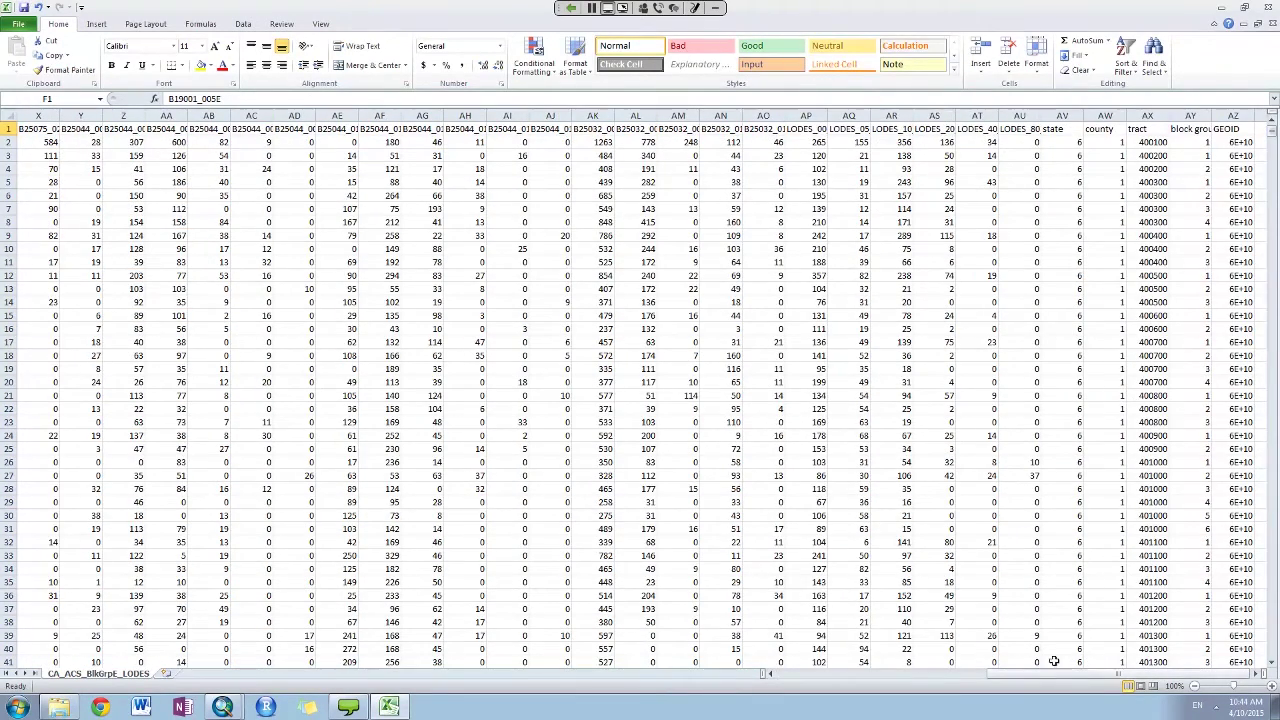
pyautogui.click(735, 131)
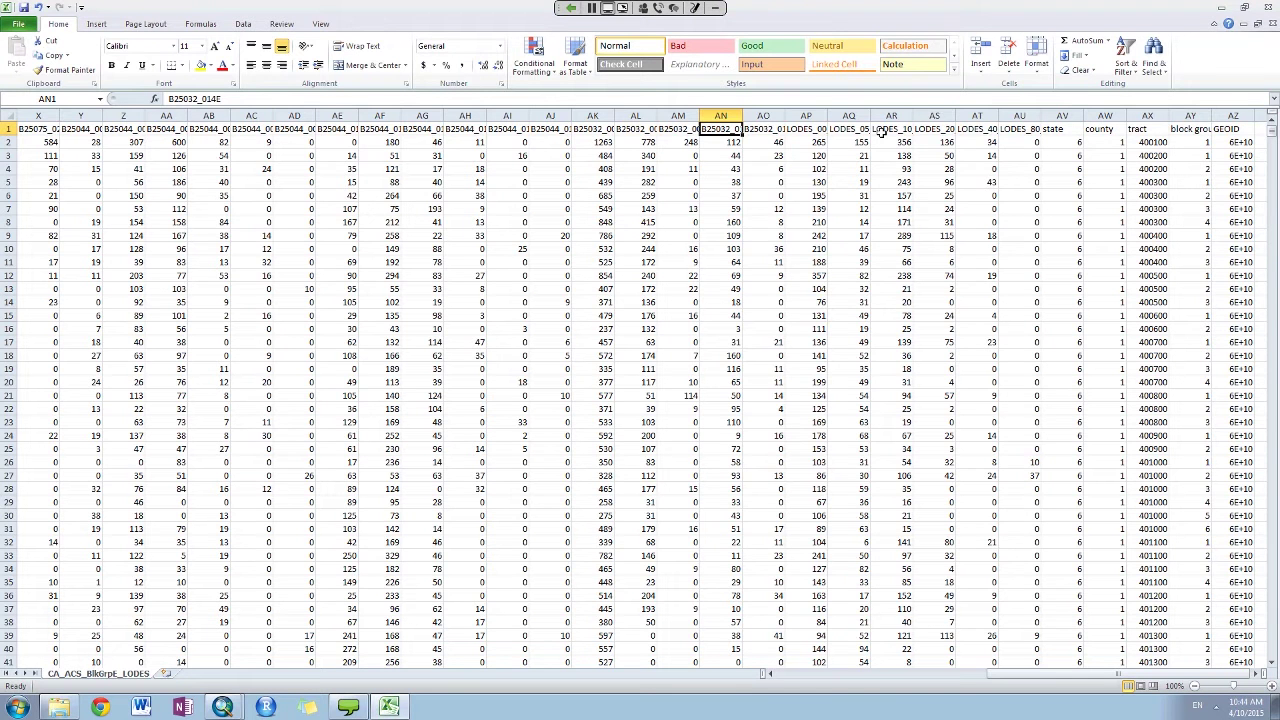
# - Close the Excel workbook without saving changes
pyautogui.press('super+Down')
pyautogui.hotkey('alt', 'F4')
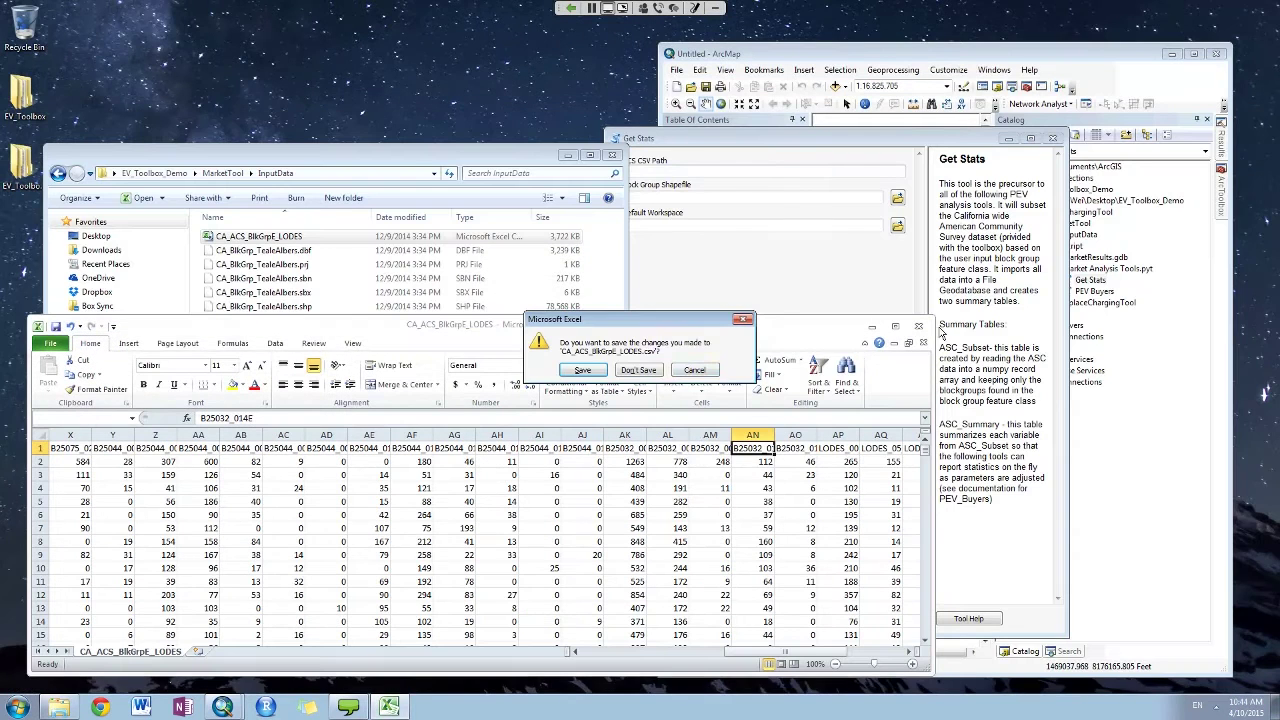
pyautogui.press('n')
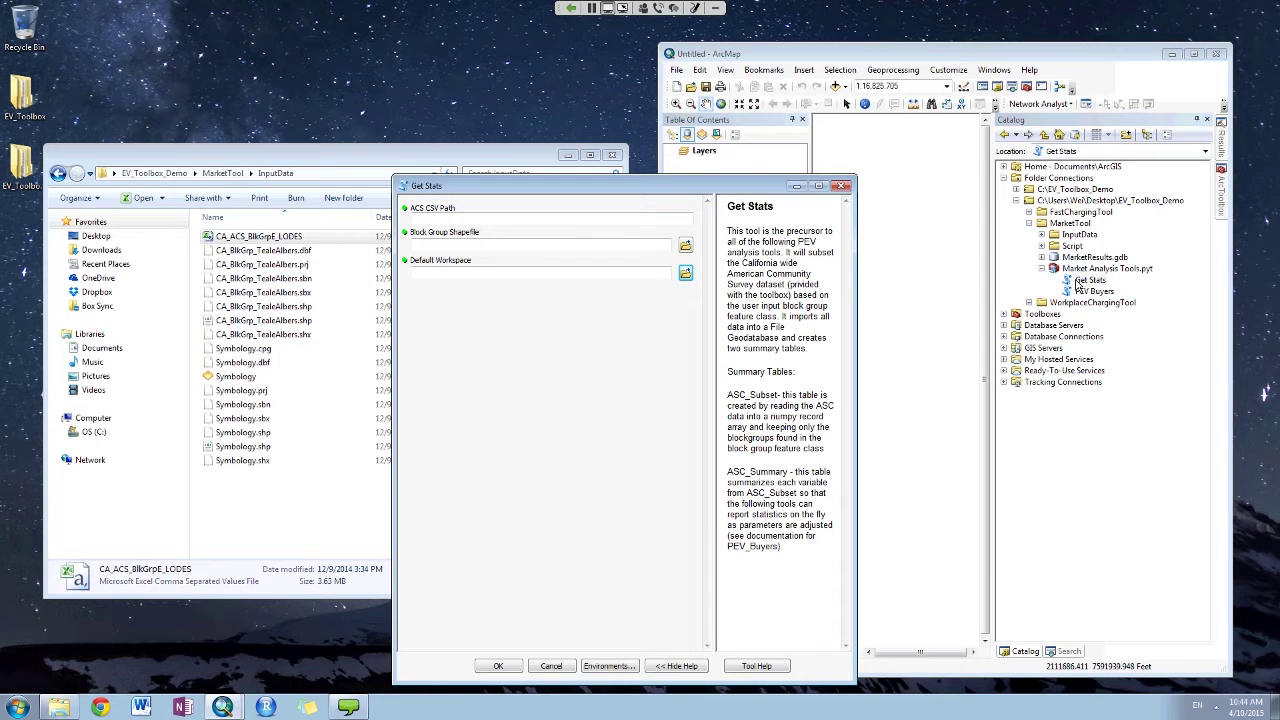
# - Fill Get Stats with the LODES CSV and CA_BlkGrp_TealeAlbers shapefile, and map the shapefile
pyautogui.click(1041, 234)
pyautogui.moveTo(1115, 245); pyautogui.dragTo(662, 222)
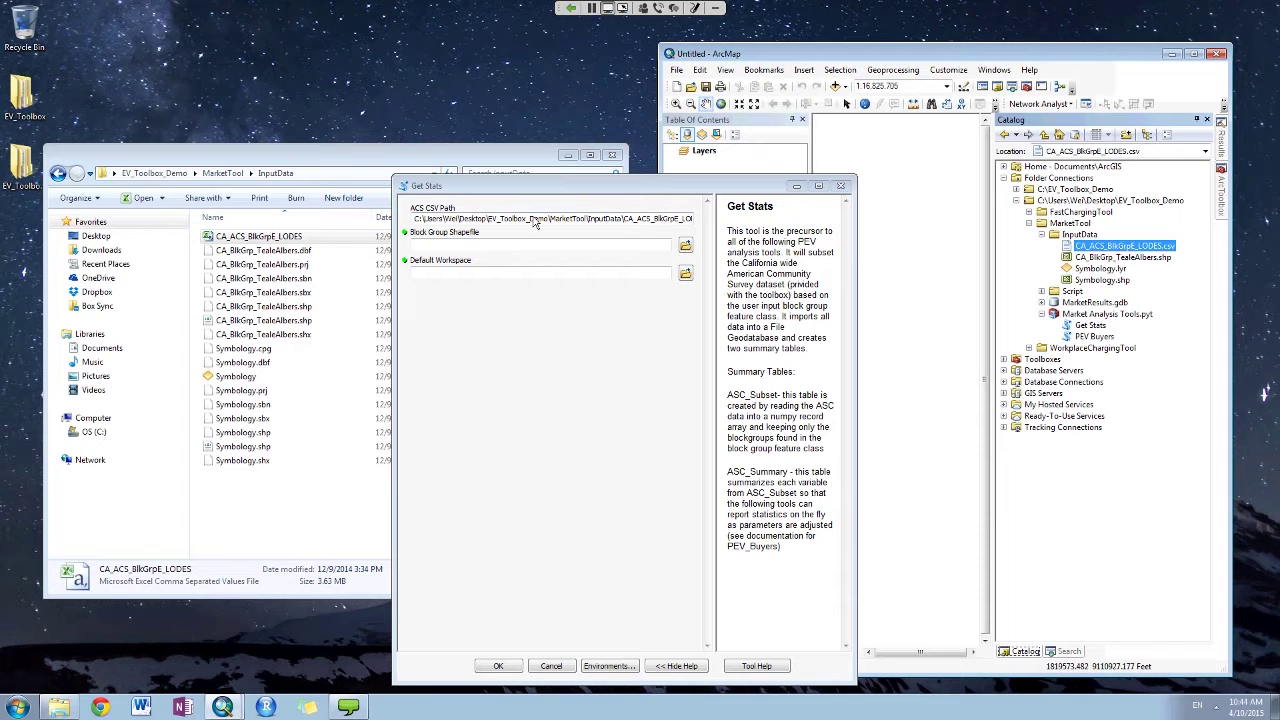
pyautogui.moveTo(1081, 260); pyautogui.dragTo(426, 218)
pyautogui.click(575, 248)
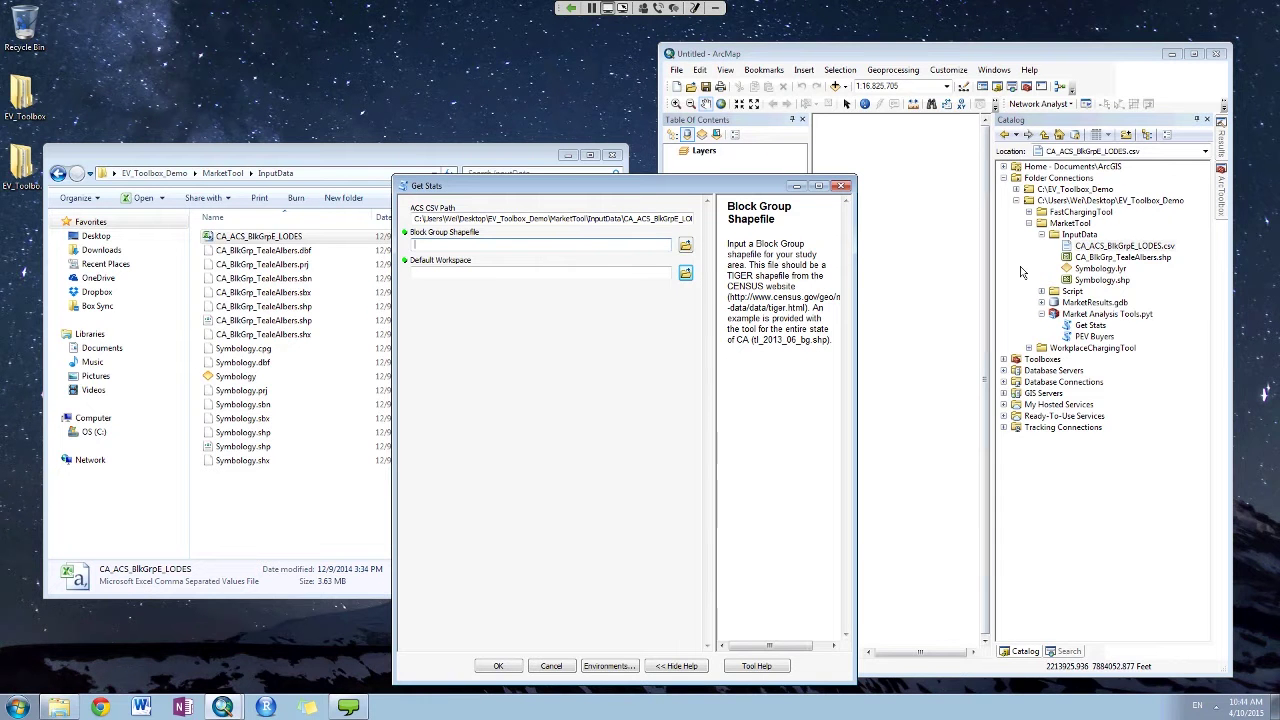
pyautogui.moveTo(1120, 257); pyautogui.dragTo(640, 255)
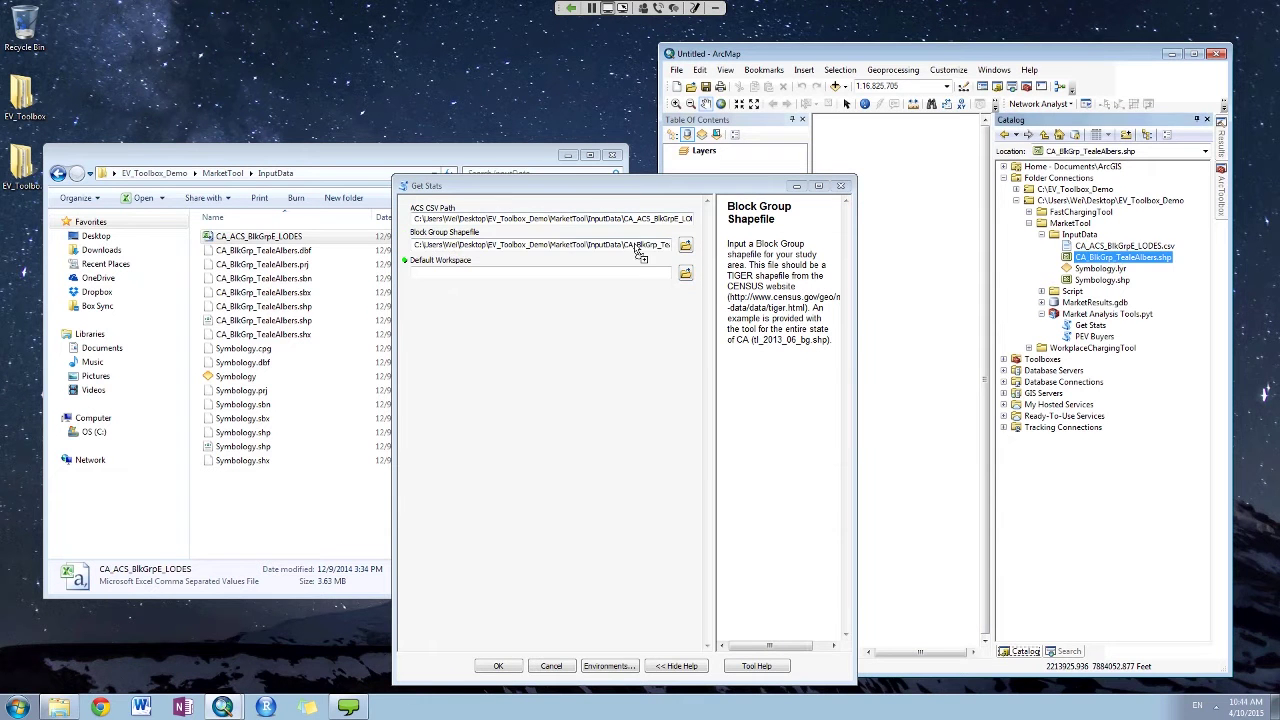
pyautogui.moveTo(560, 186); pyautogui.dragTo(441, 186)
pyautogui.moveTo(1120, 257); pyautogui.dragTo(740, 200)
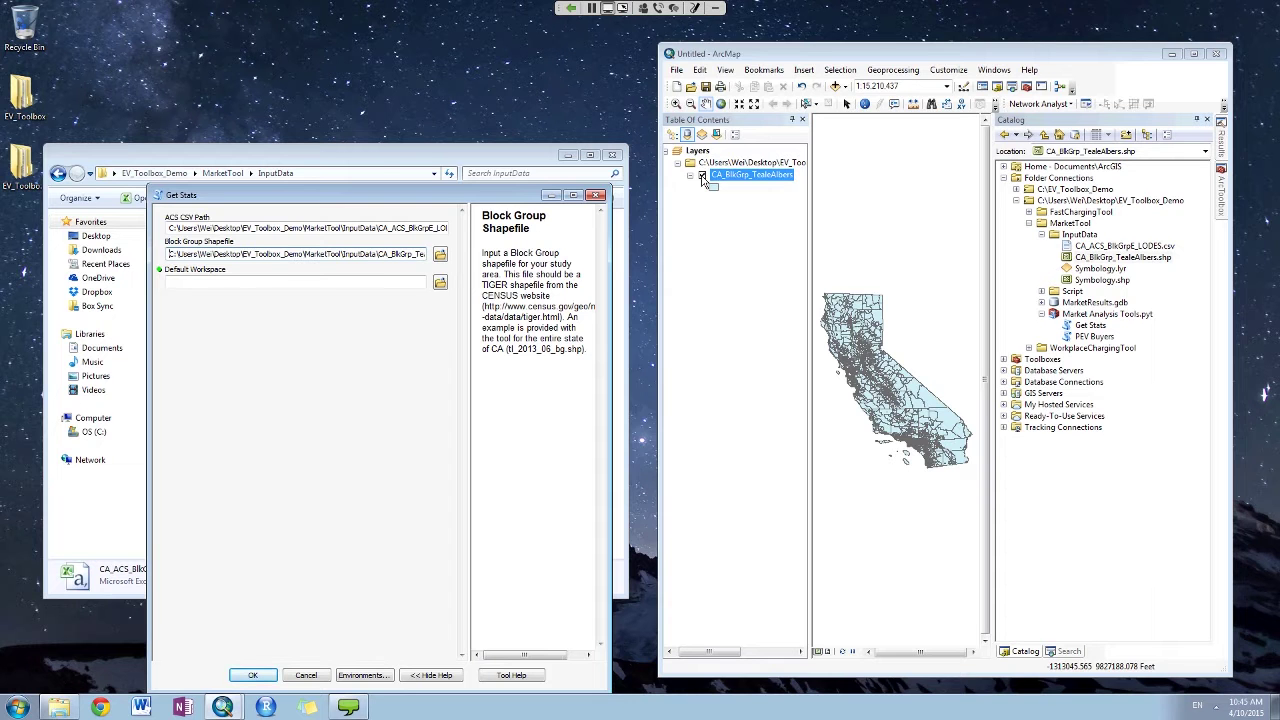
# - Hide the block-group layer and open its attribute table
pyautogui.click(703, 177)
pyautogui.rightClick(712, 176)
pyautogui.click(784, 203)
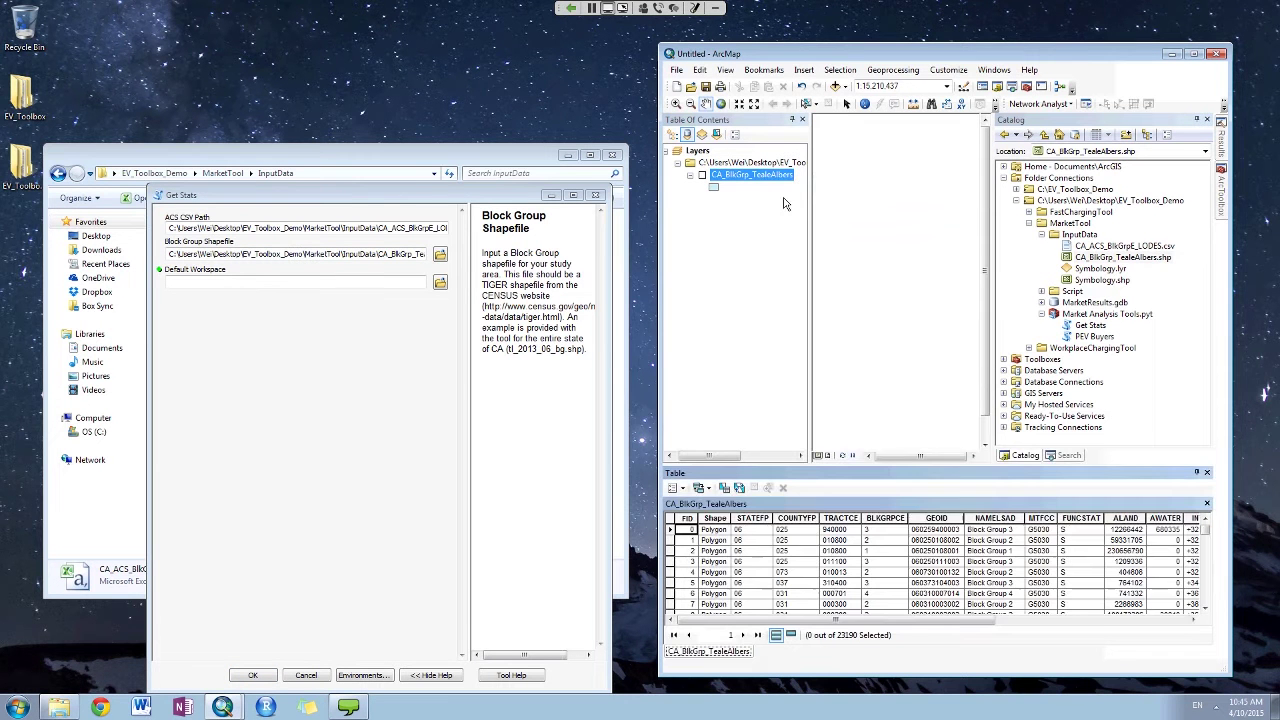
pyautogui.moveTo(790, 619)
pyautogui.mouseDown()
pyautogui.moveTo(972, 625)
pyautogui.moveTo(782, 622)
pyautogui.mouseUp()
# - Browse Get Stats' Default Workspace to the EV_Toolbox_Demo MarketTool folder
pyautogui.click(406, 284)
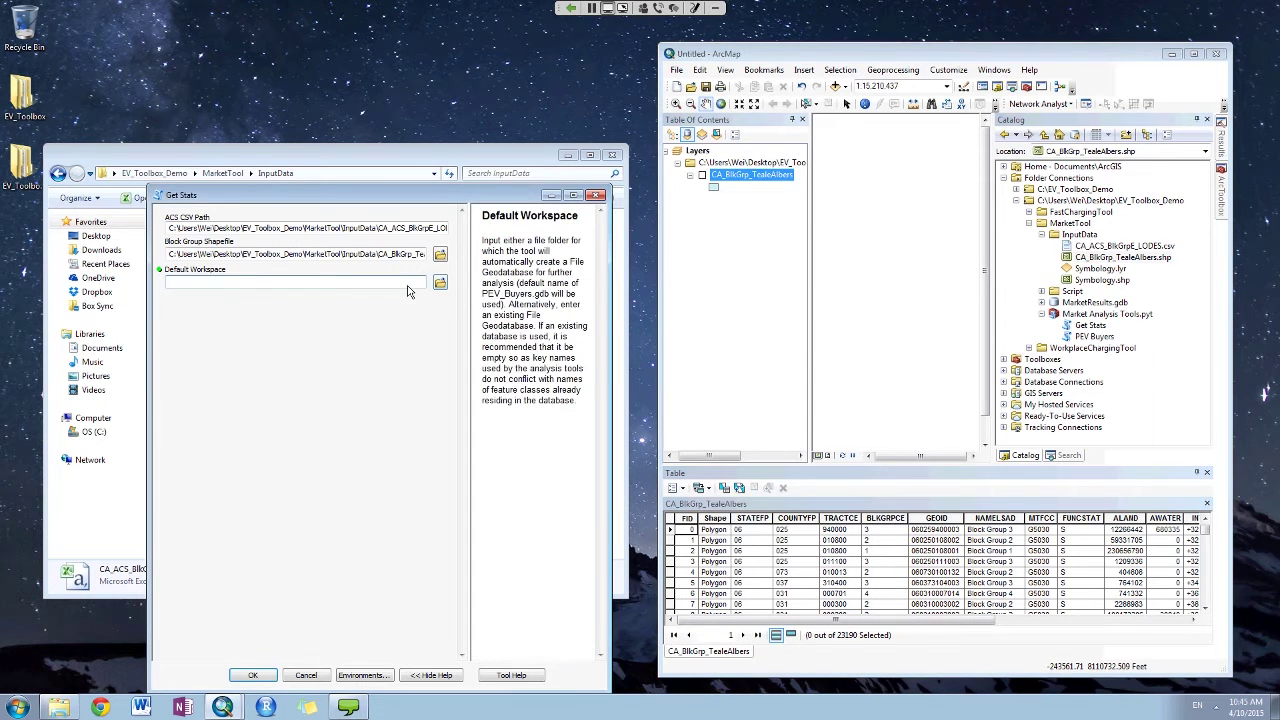
pyautogui.click(440, 284)
pyautogui.moveTo(422, 344); pyautogui.dragTo(729, 296)
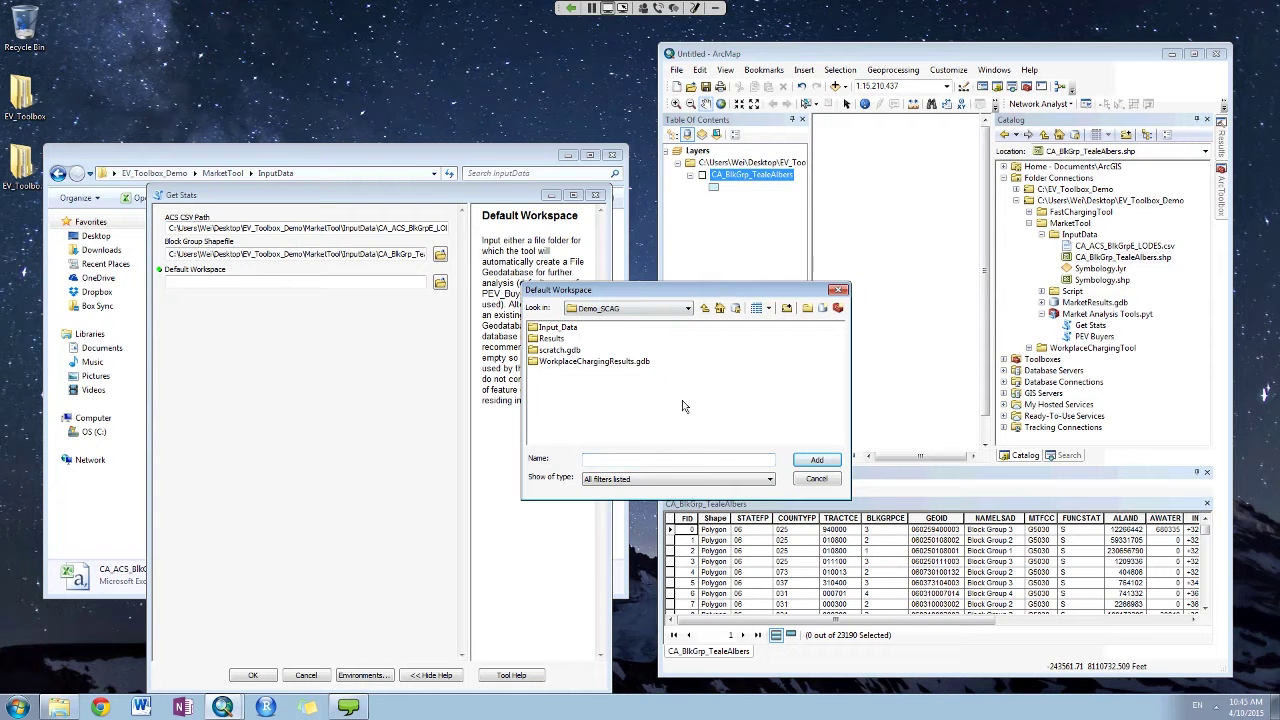
pyautogui.click(688, 308)
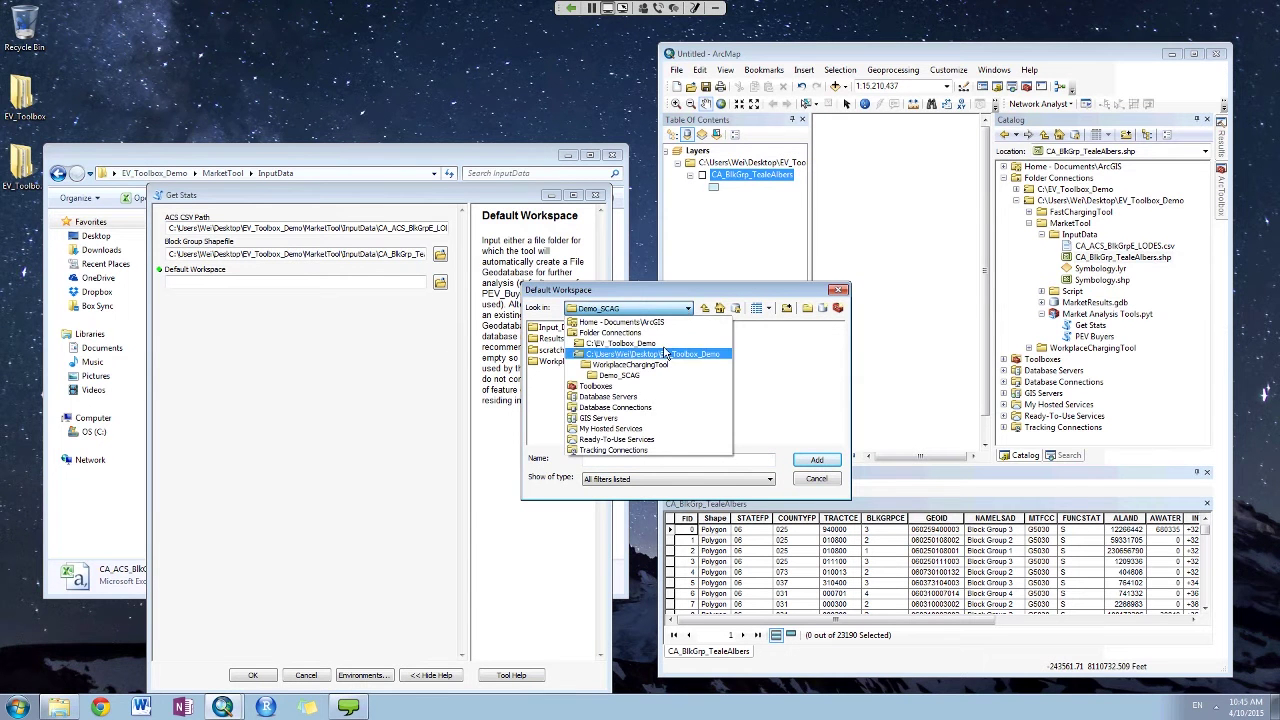
pyautogui.click(665, 354)
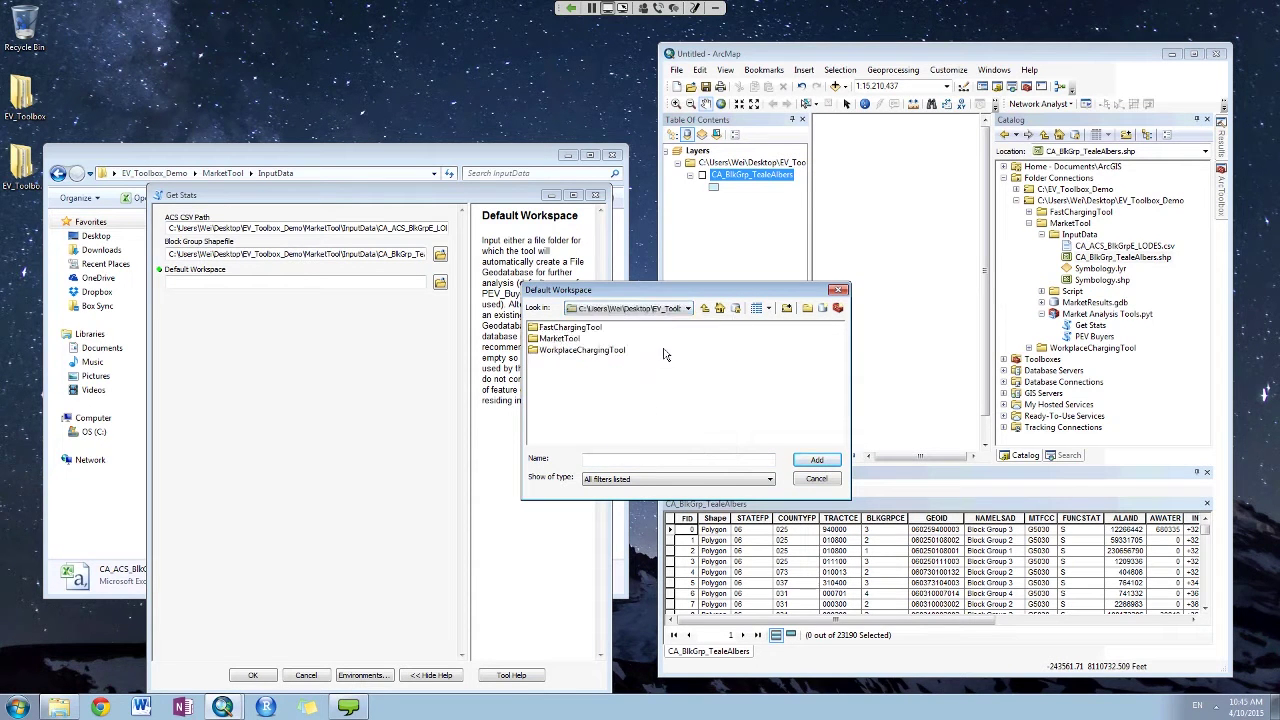
pyautogui.doubleClick(590, 350)
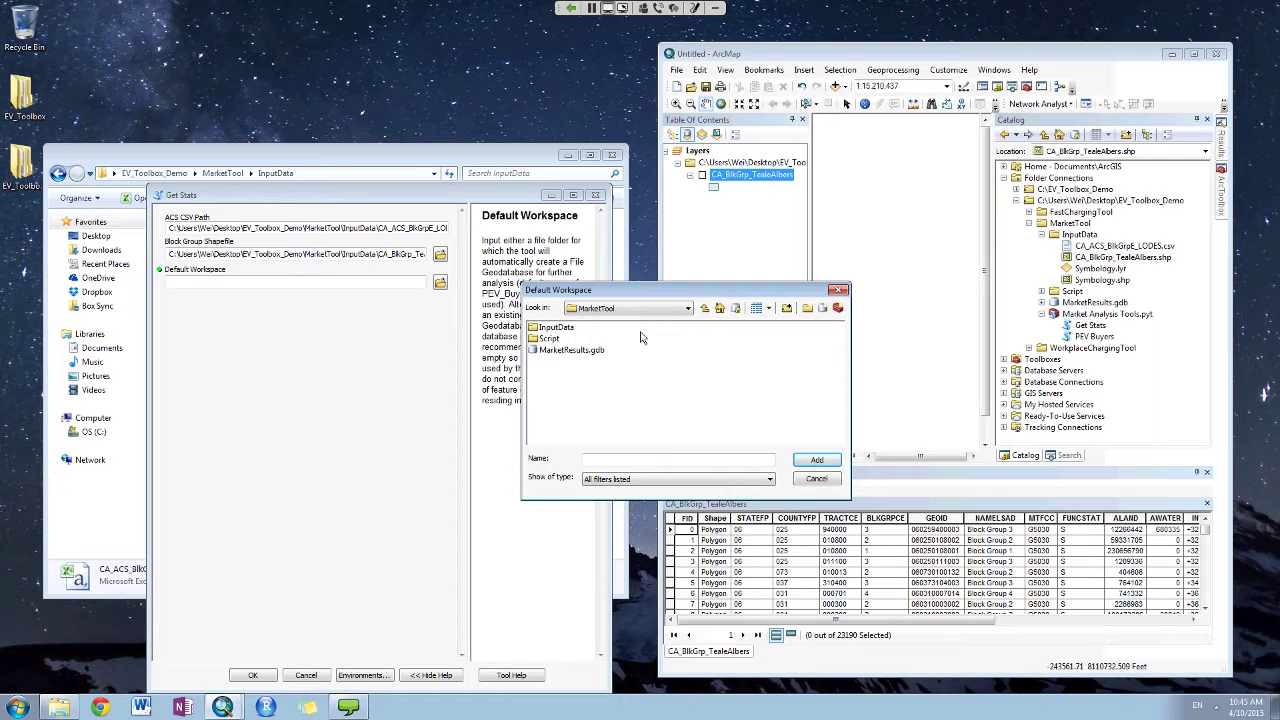
# - Create a Results file geodatabase there, make it the workspace, and cancel Get Stats
pyautogui.click(820, 310)
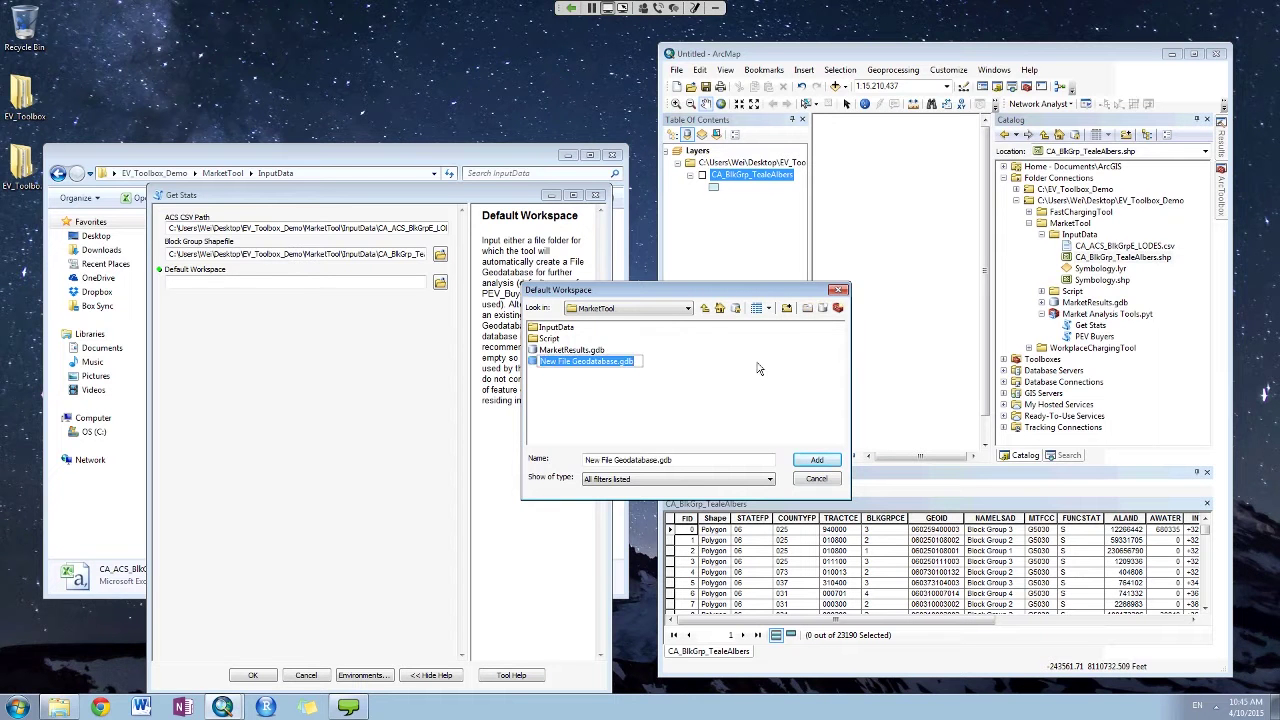
pyautogui.write('Results')
pyautogui.press('Return')
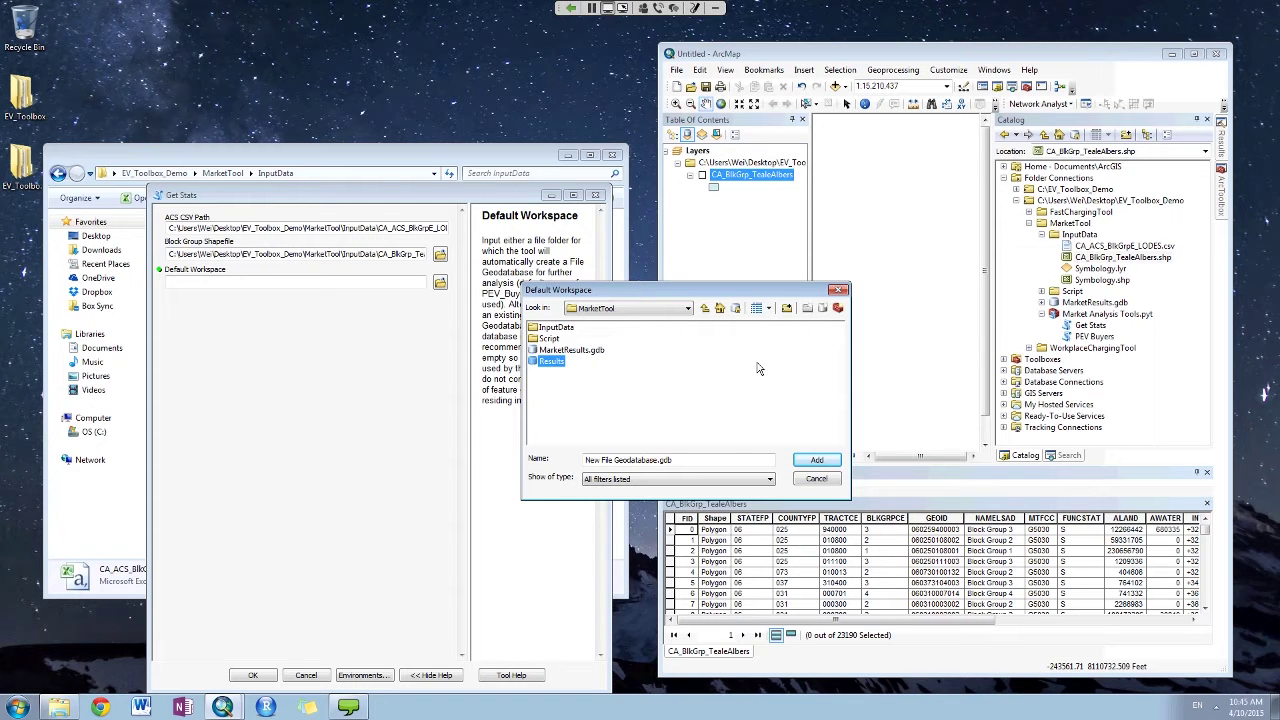
pyautogui.click(595, 404)
pyautogui.click(817, 459)
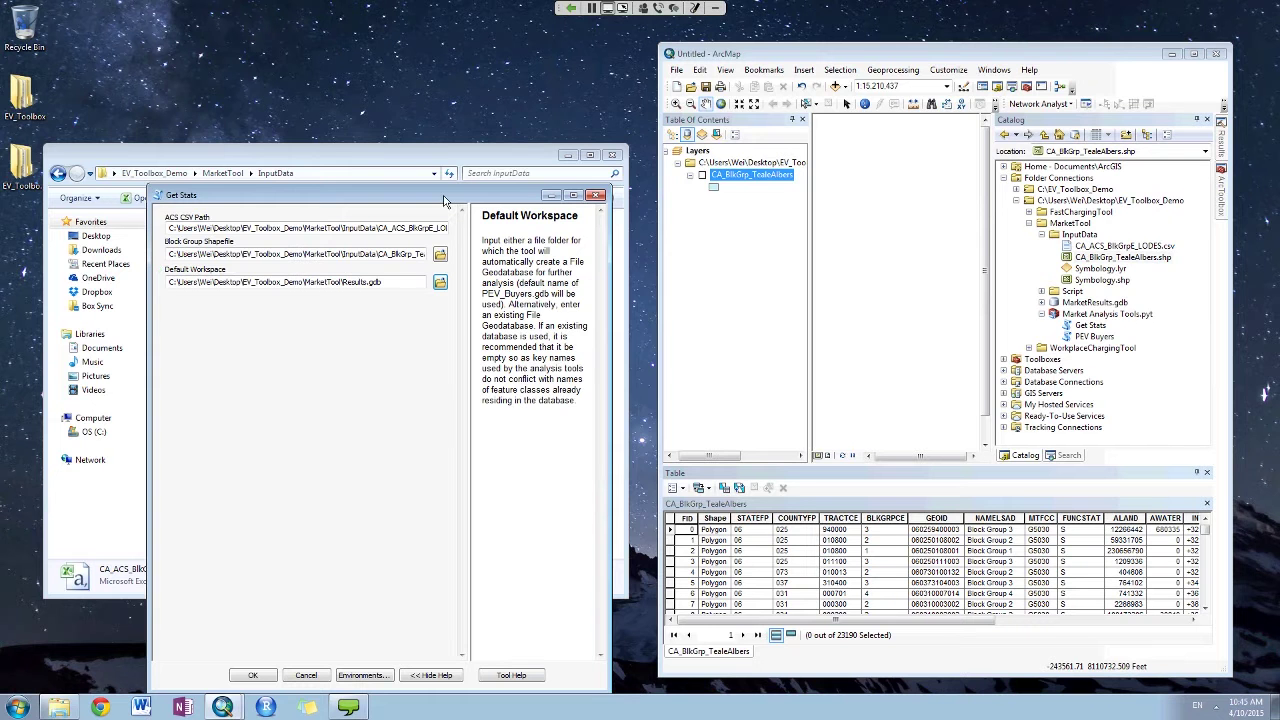
pyautogui.moveTo(449, 197); pyautogui.dragTo(519, 147)
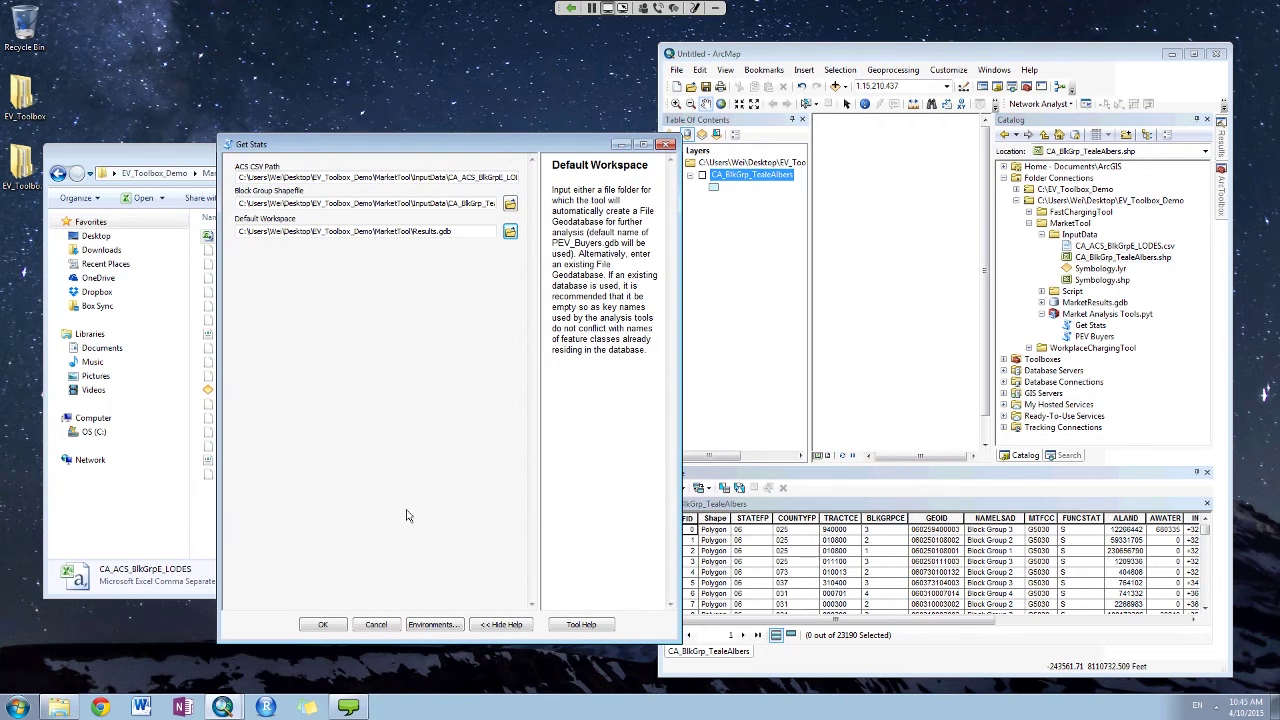
pyautogui.click(377, 627)
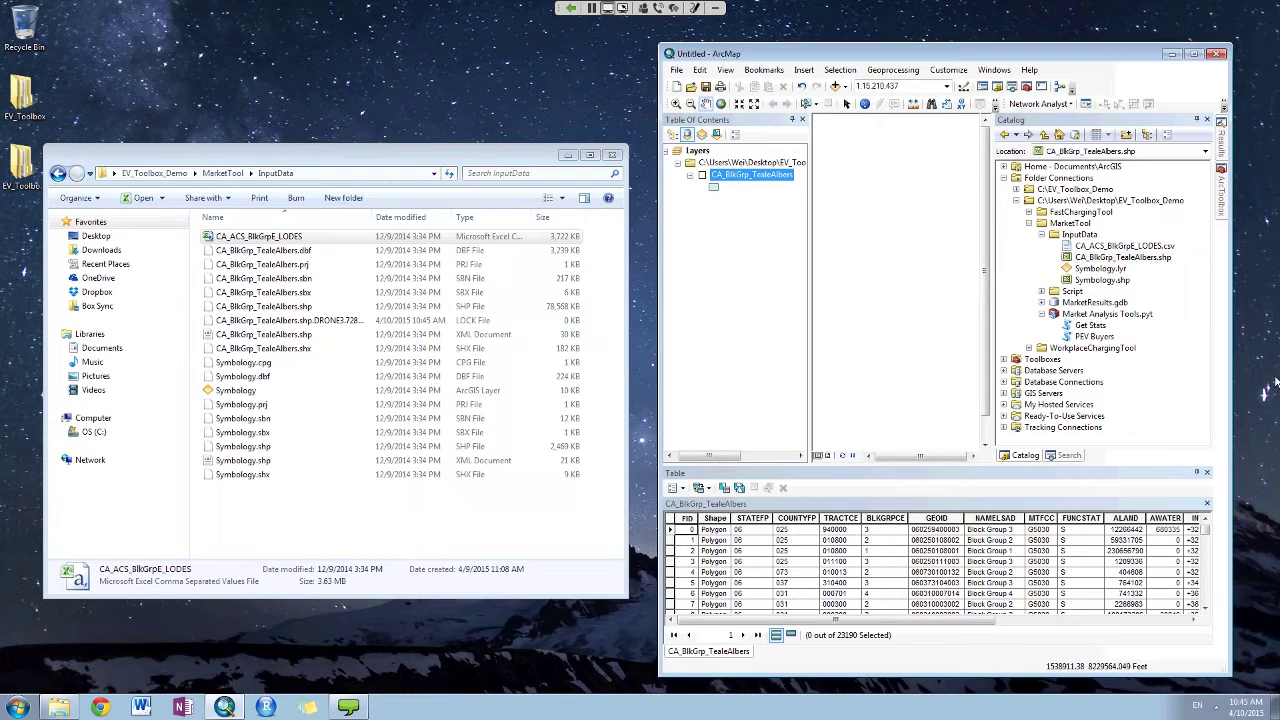
# - Open PEV Buyers with MarketResults.gdb as its Default Workspace and expand that geodatabase
pyautogui.doubleClick(1105, 337)
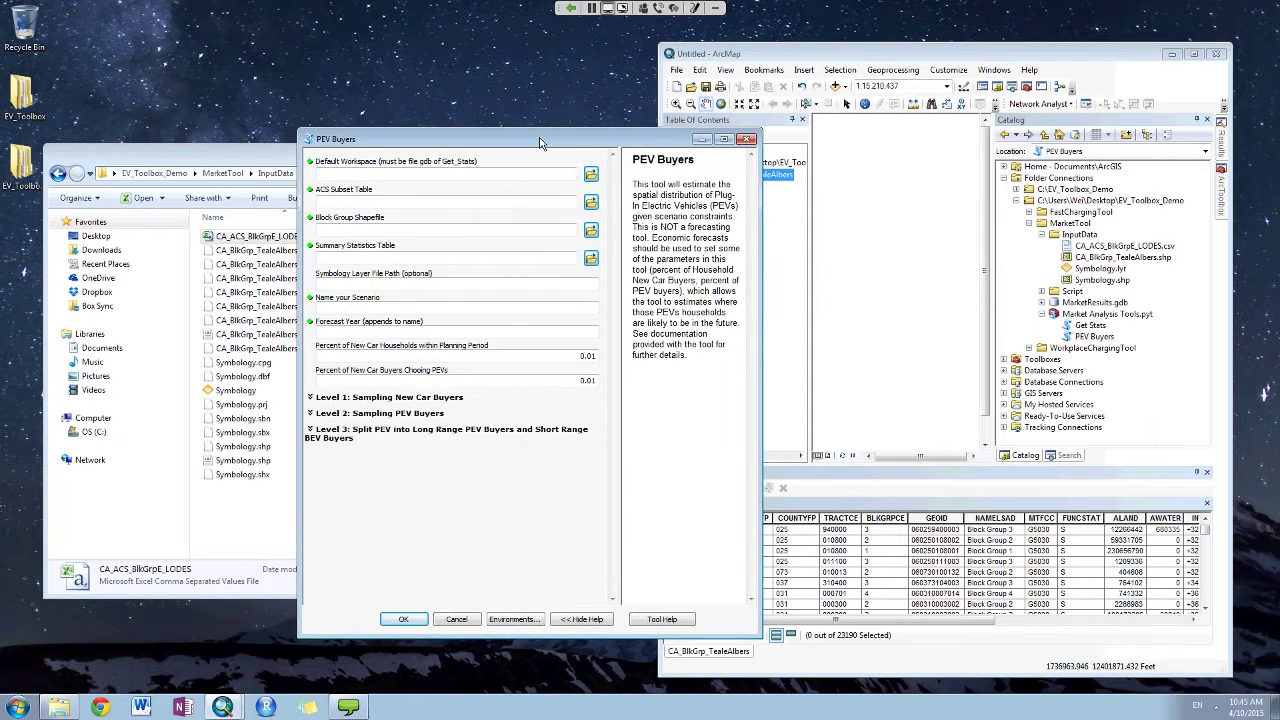
pyautogui.click(1082, 304)
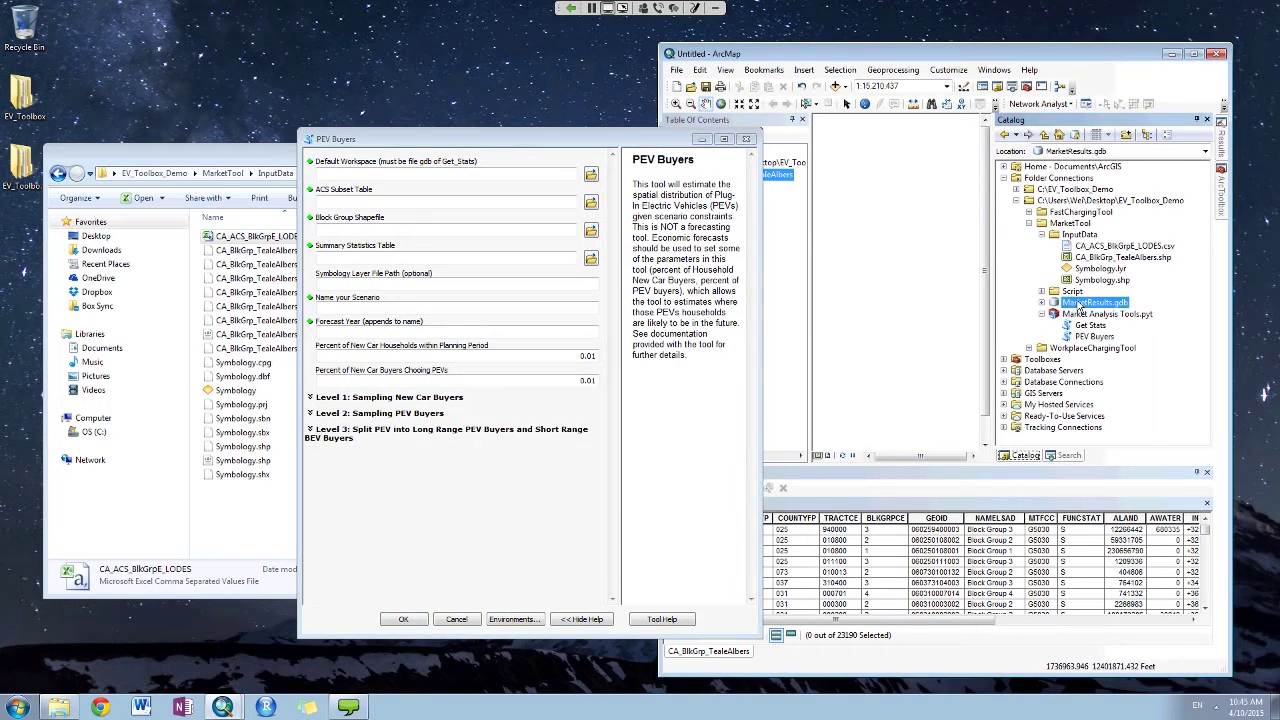
pyautogui.moveTo(1075, 303); pyautogui.dragTo(548, 178)
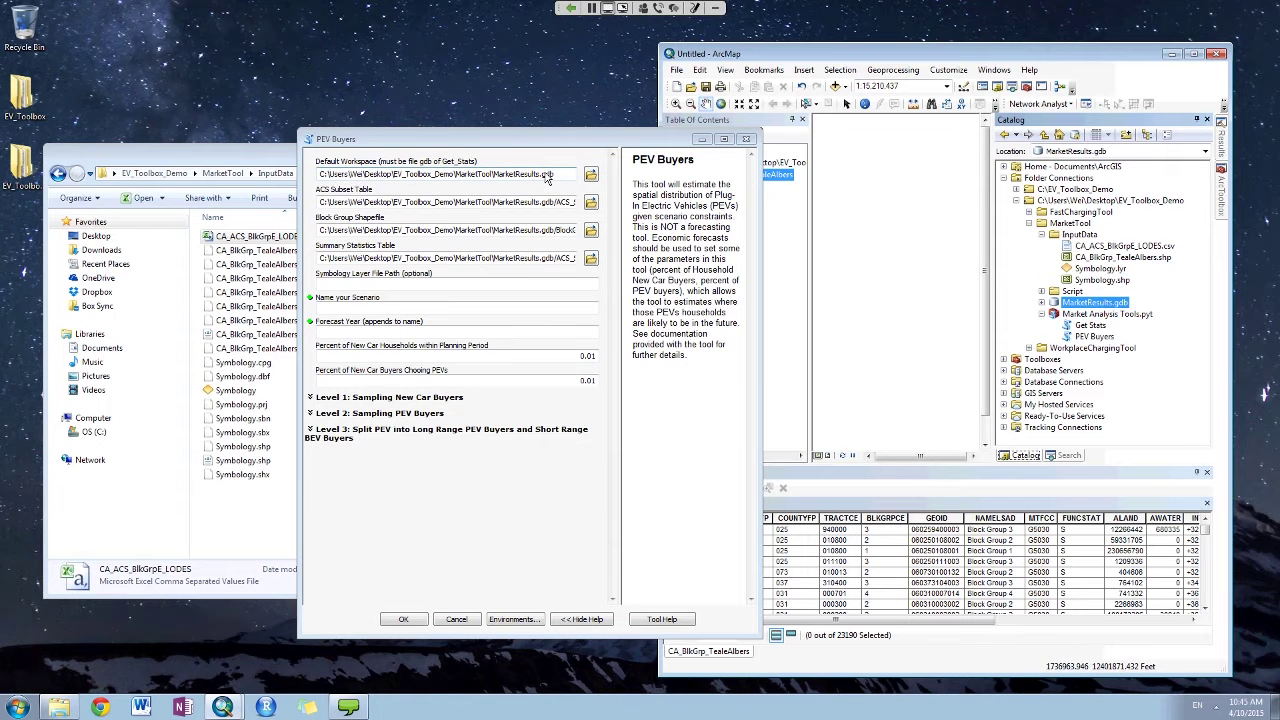
pyautogui.click(1043, 302)
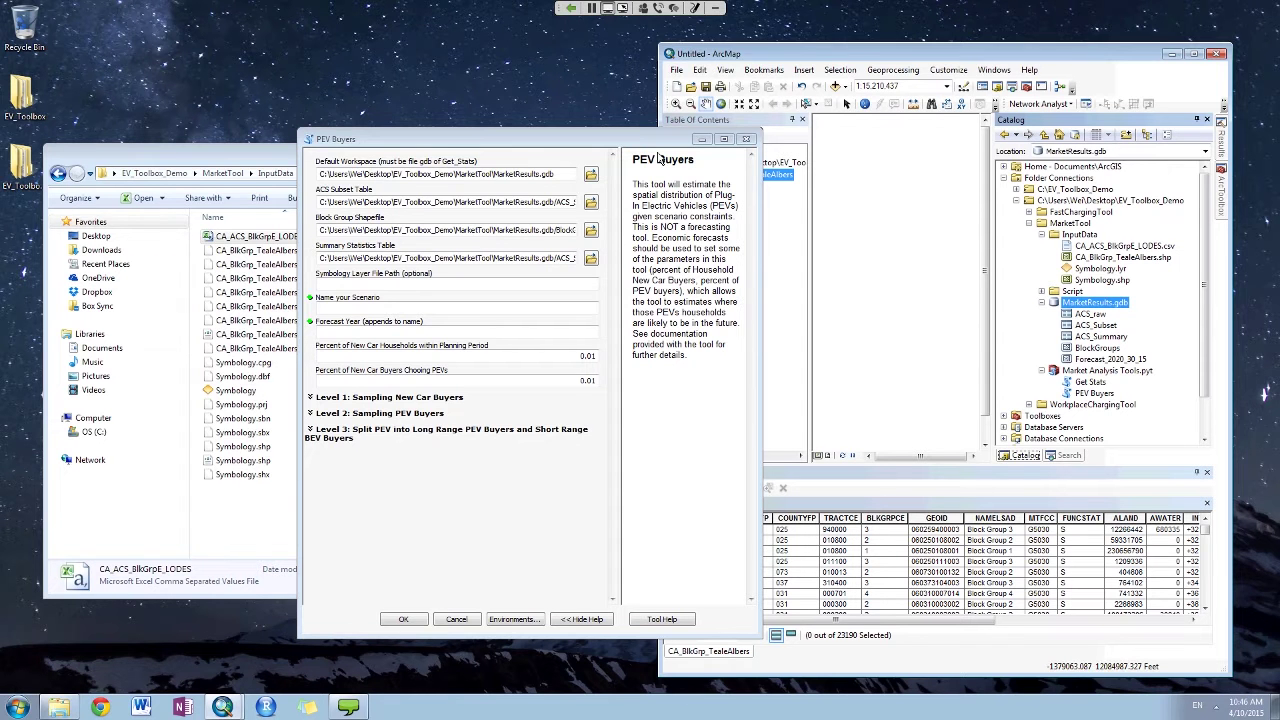
pyautogui.moveTo(653, 146); pyautogui.dragTo(555, 147)
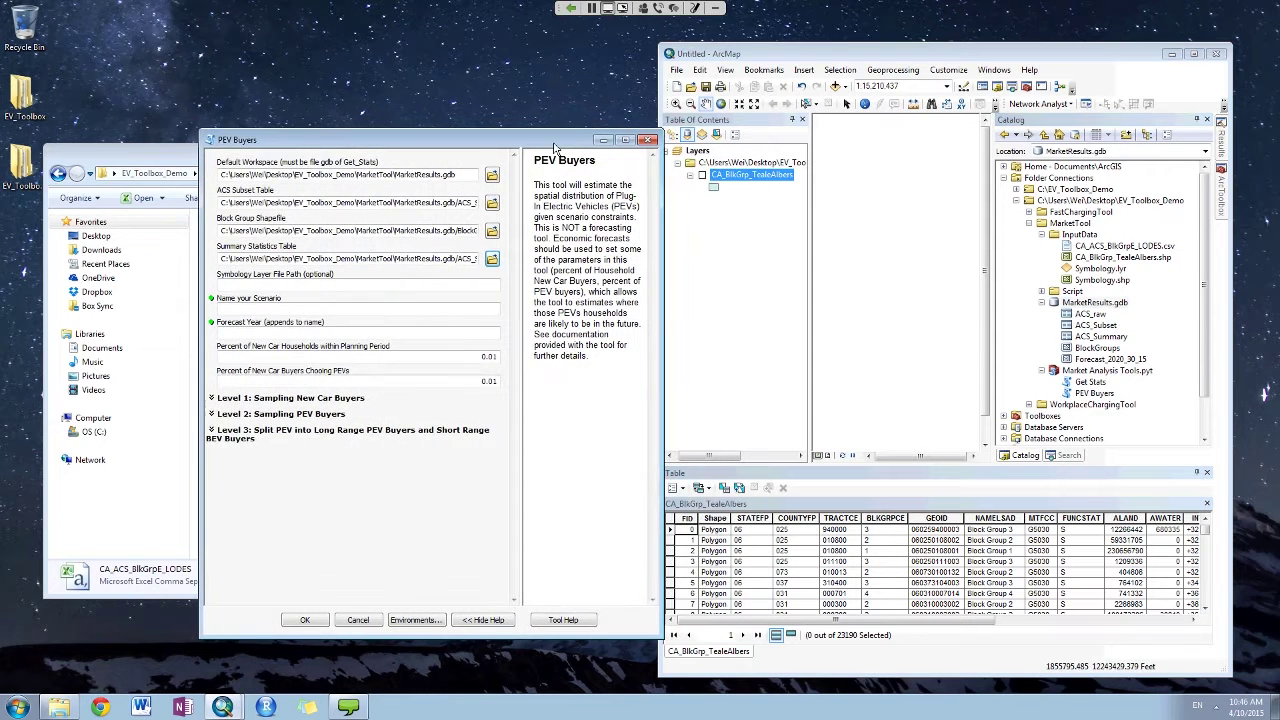
# - Add the ACS_raw table to the map and inspect its 23212 records
pyautogui.click(1100, 316)
pyautogui.moveTo(1063, 347); pyautogui.dragTo(748, 200)
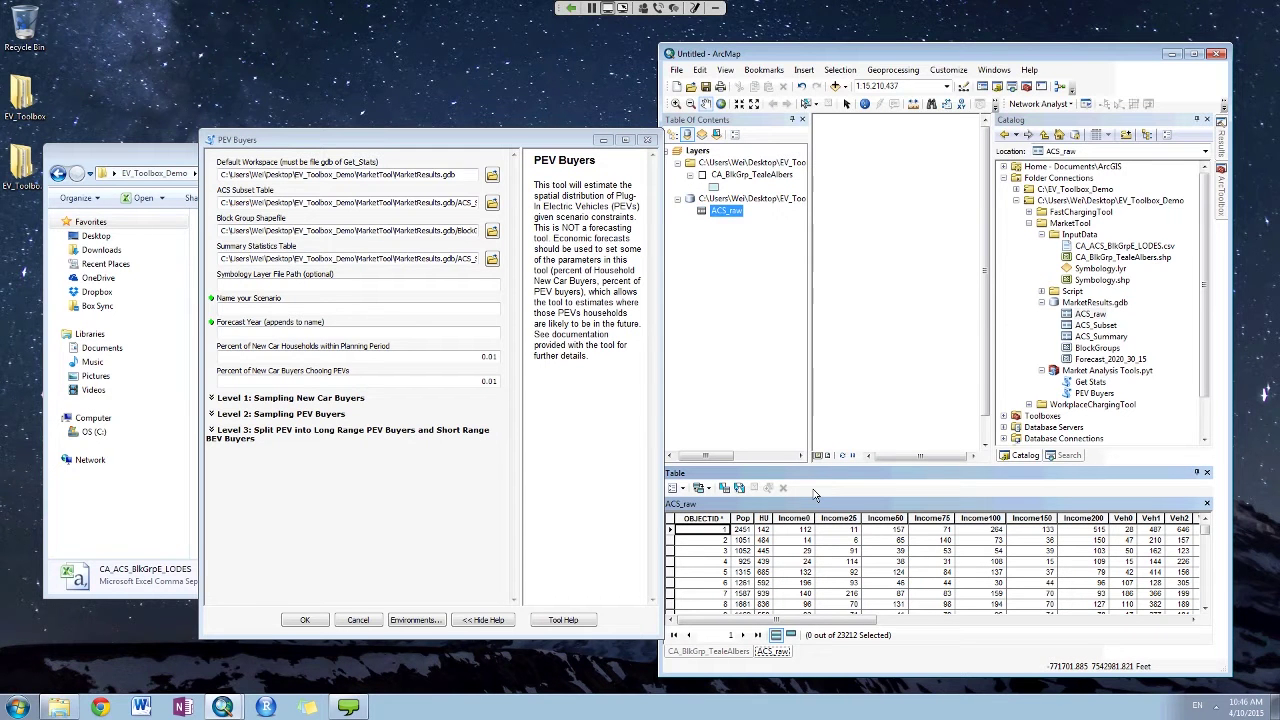
pyautogui.moveTo(735, 620); pyautogui.dragTo(770, 620)
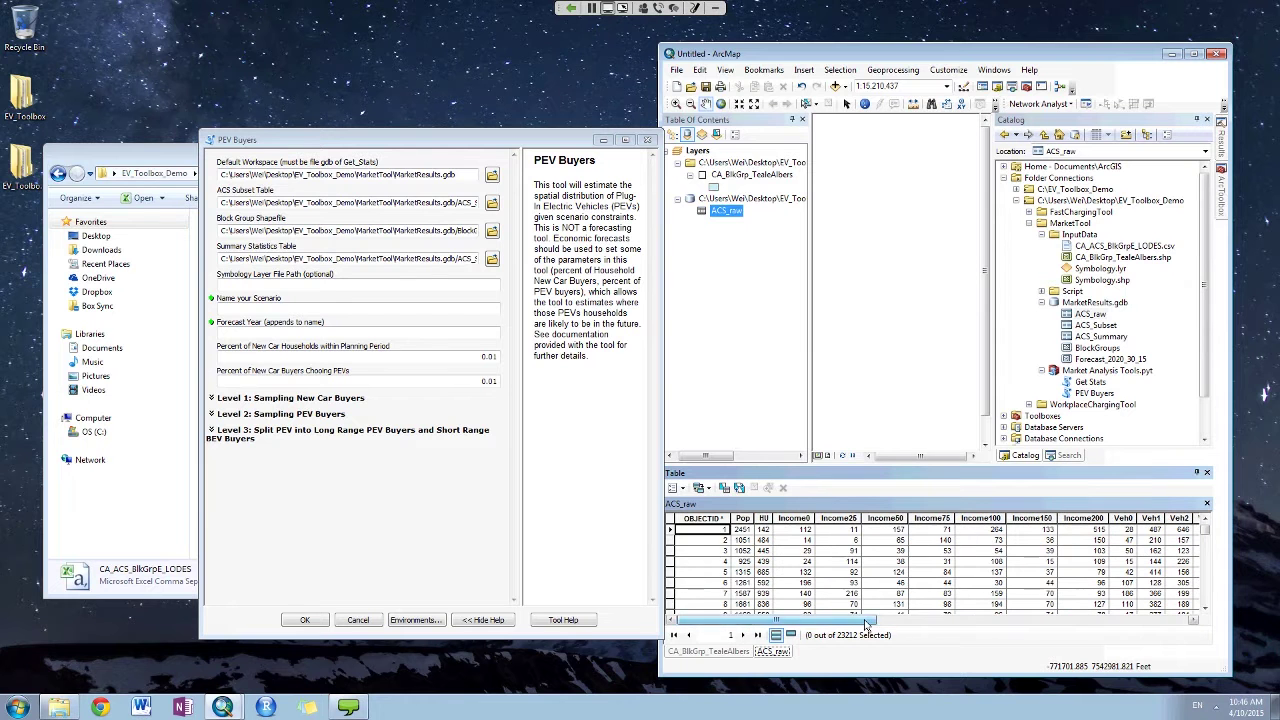
pyautogui.click(671, 530)
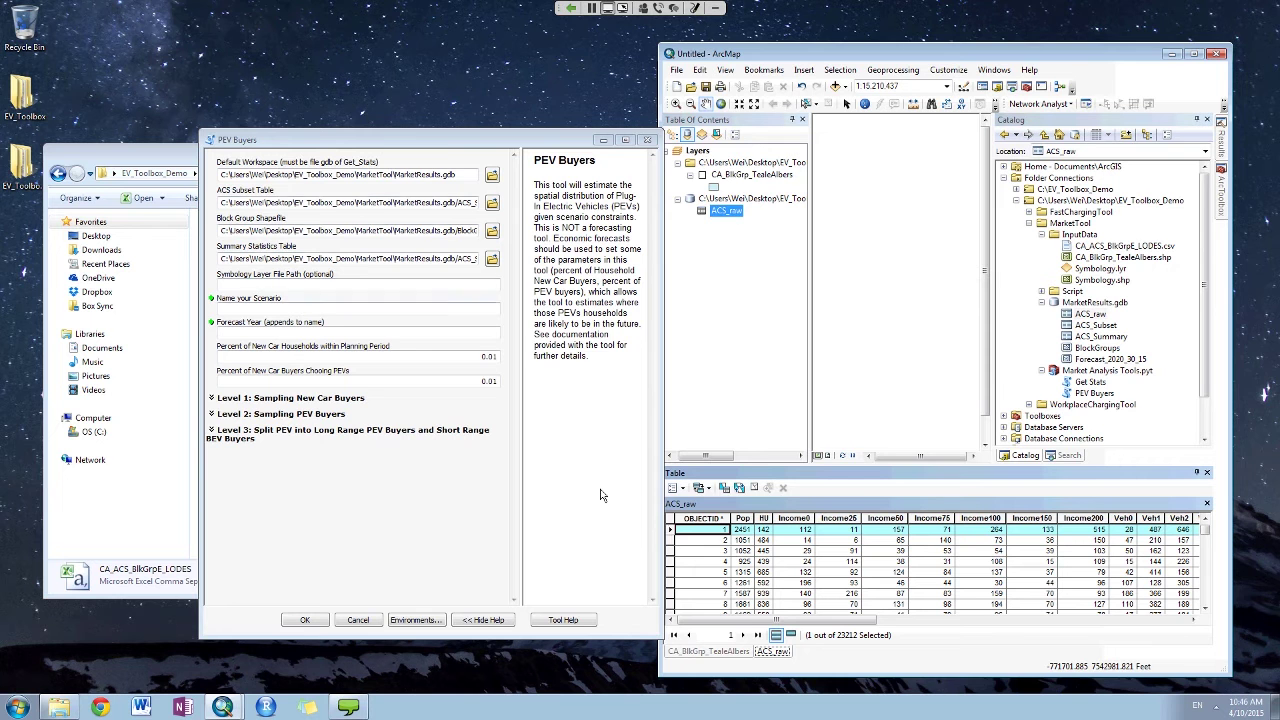
pyautogui.moveTo(362, 139); pyautogui.dragTo(447, 136)
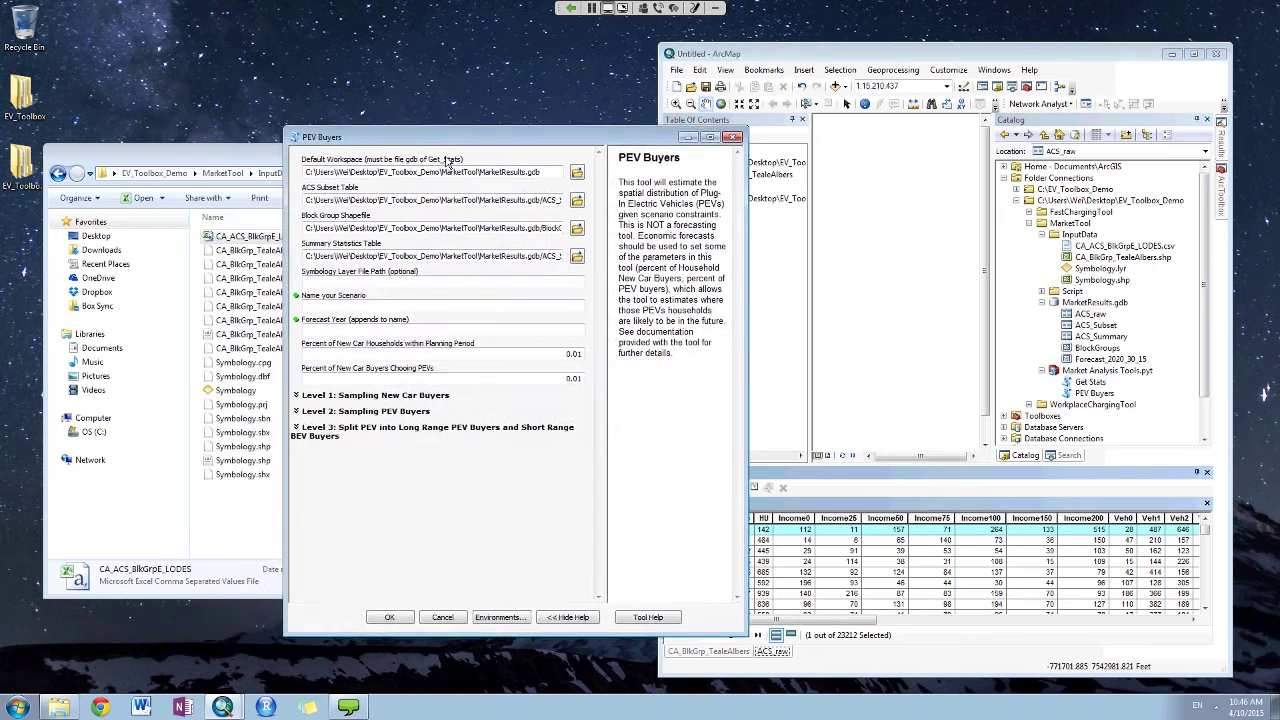
pyautogui.click(434, 304)
# - Enter scenario Forecast, year 2020, 0.3 new-car households and 0.15 PEV buyers
pyautogui.write('Forecast')
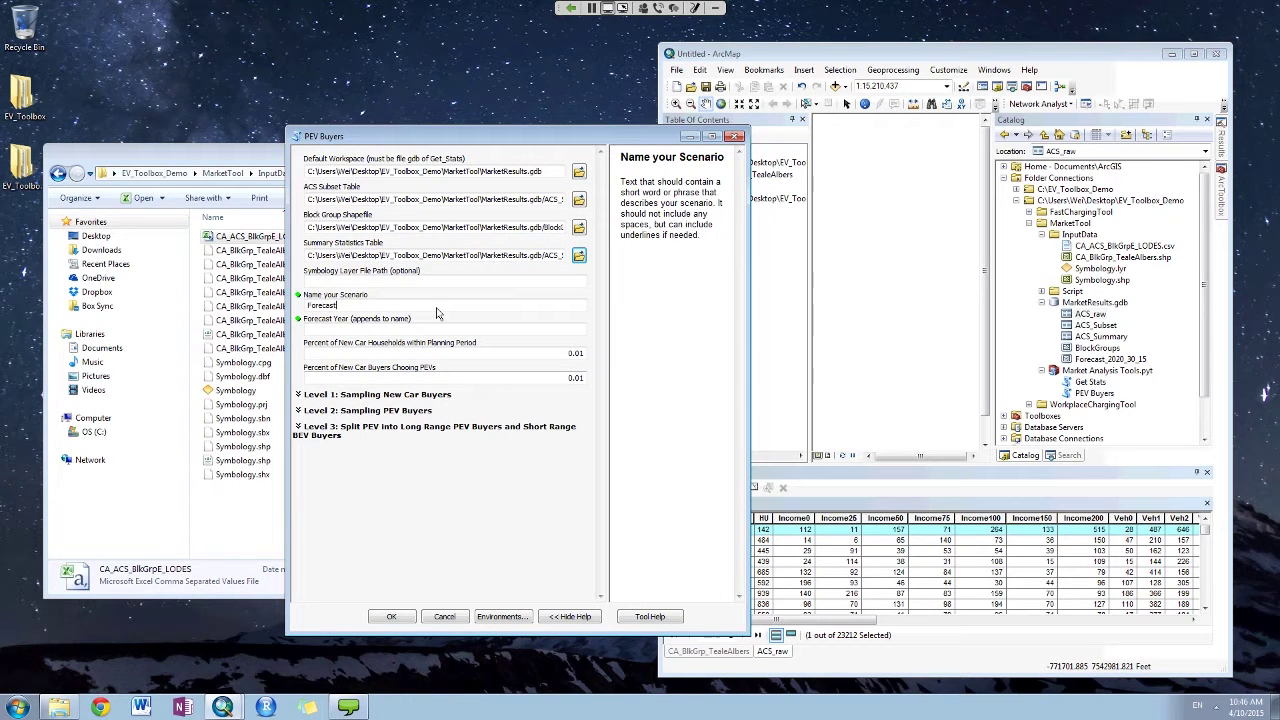
pyautogui.press('Tab')
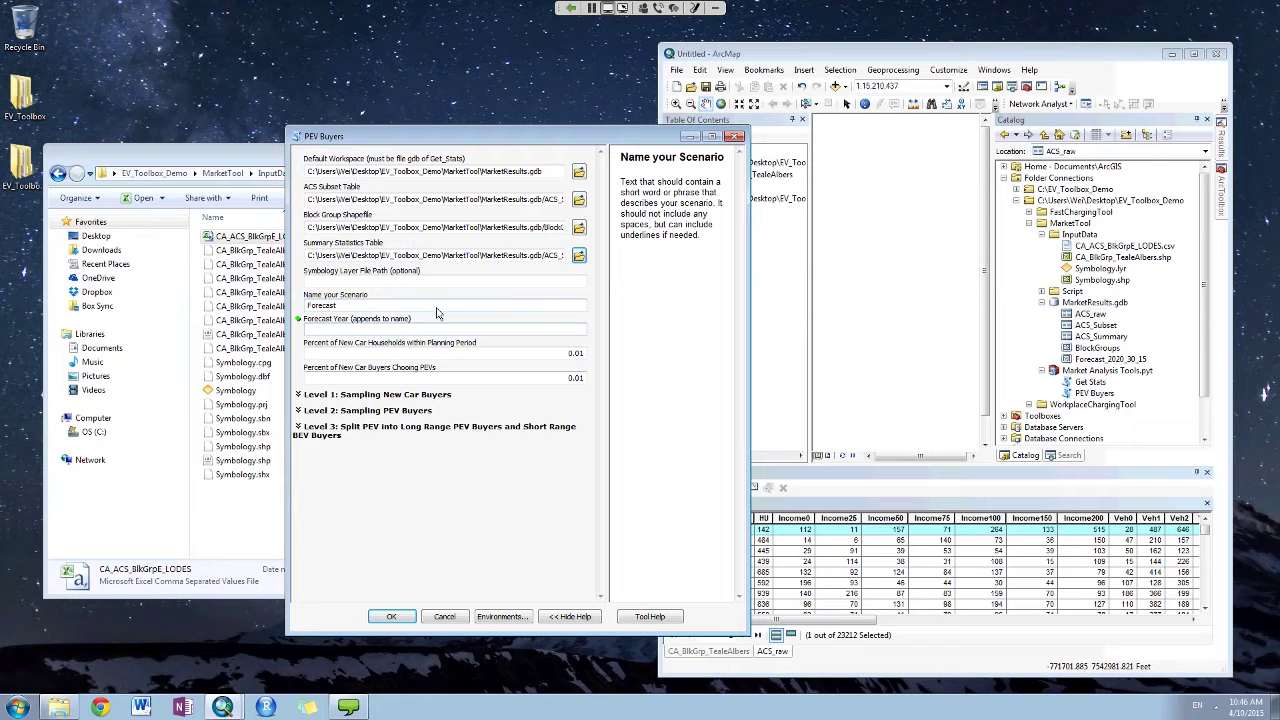
pyautogui.write('2020')
pyautogui.doubleClick(568, 354)
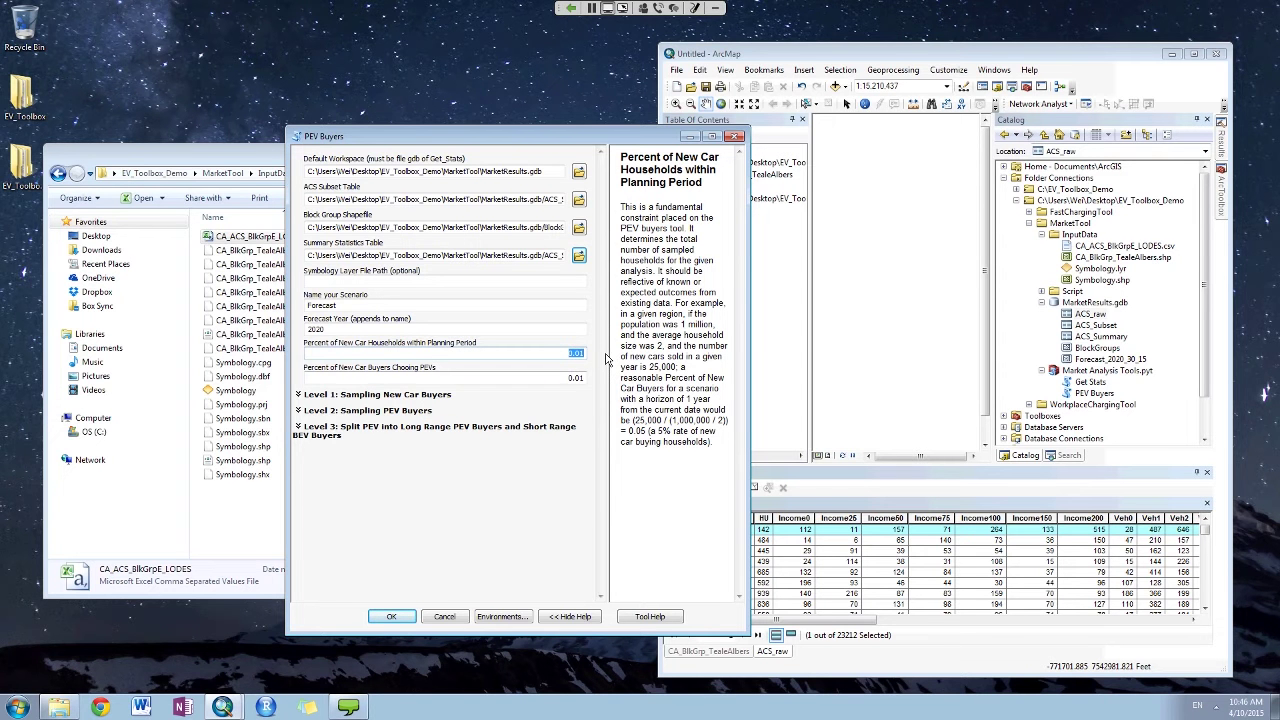
pyautogui.moveTo(605, 141); pyautogui.dragTo(559, 141)
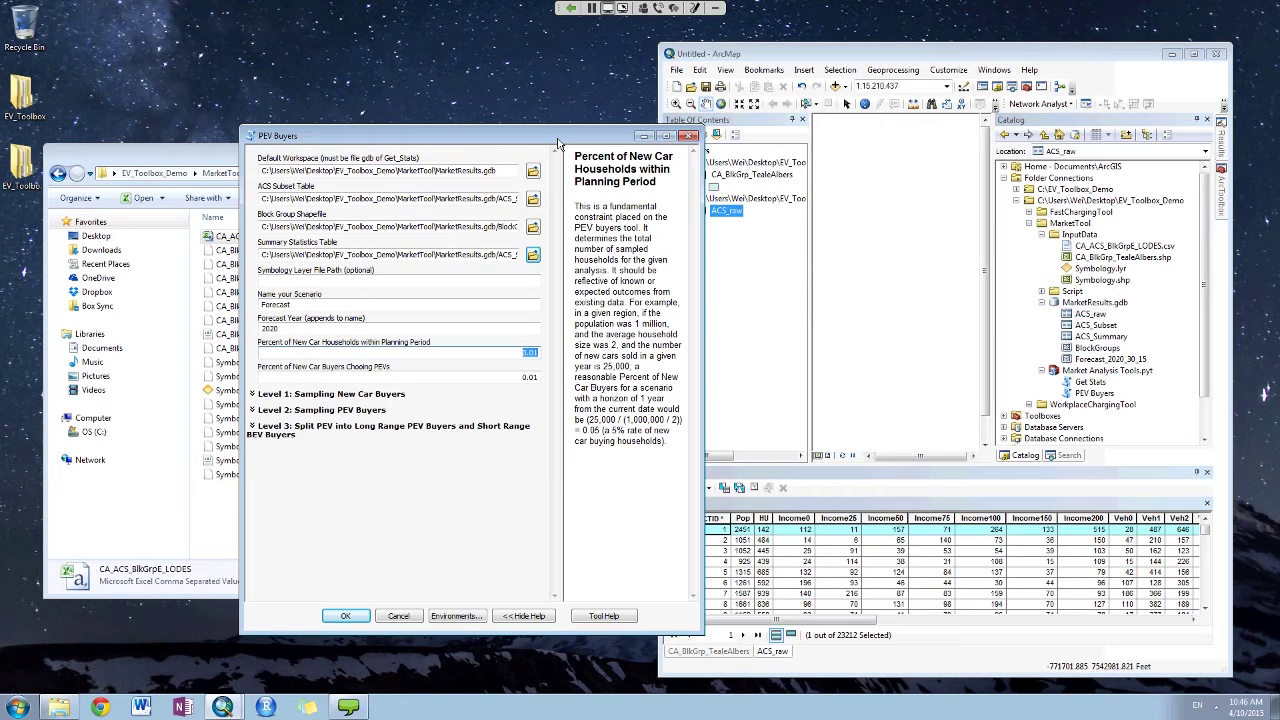
pyautogui.write('0.3')
pyautogui.click(519, 380)
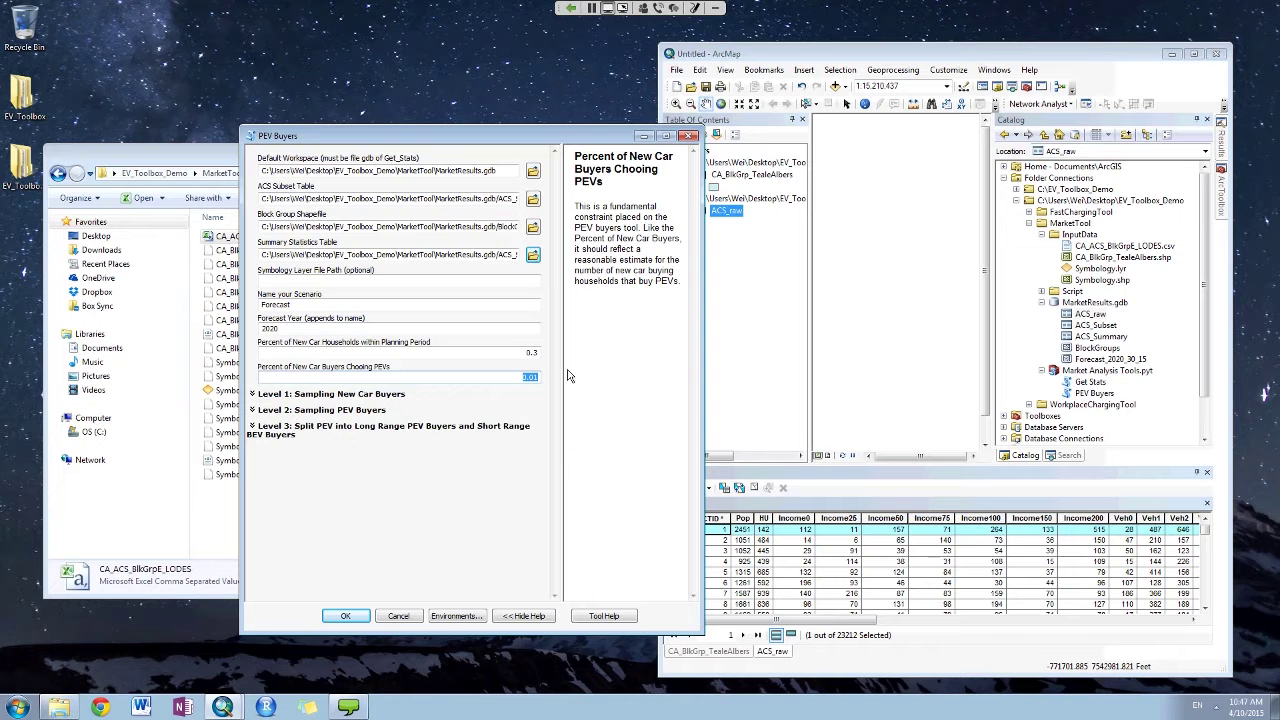
pyautogui.write('0.15')
# - Expand the Level 1 new-car and Level 2 PEV buyer settings and review their values
pyautogui.click(382, 398)
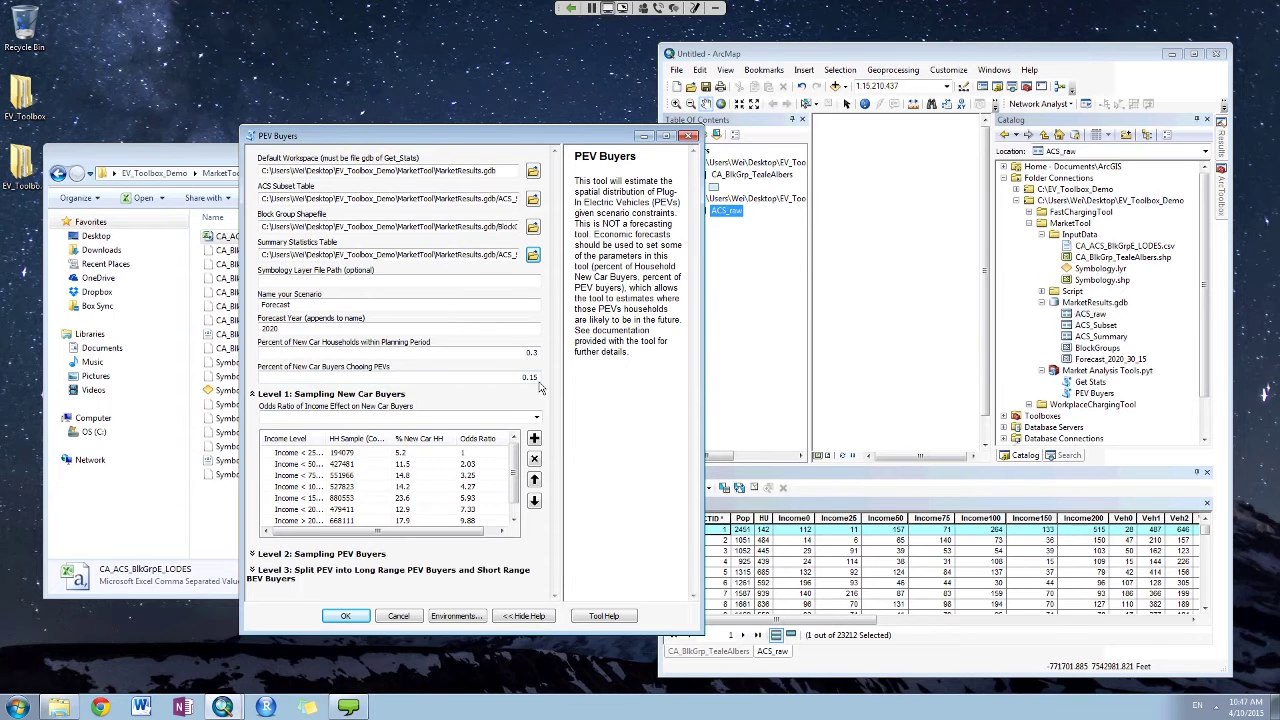
pyautogui.click(375, 555)
pyautogui.scroll(-10, 527, 510)
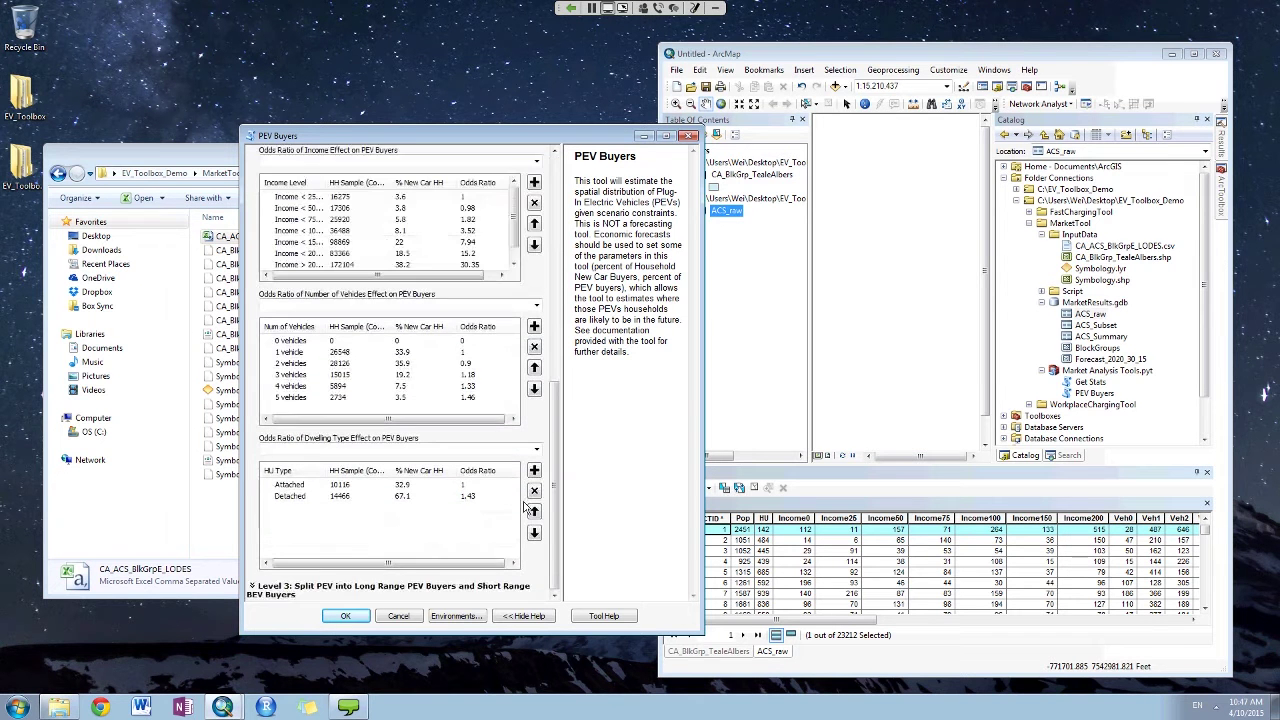
pyautogui.scroll(10, 548, 465)
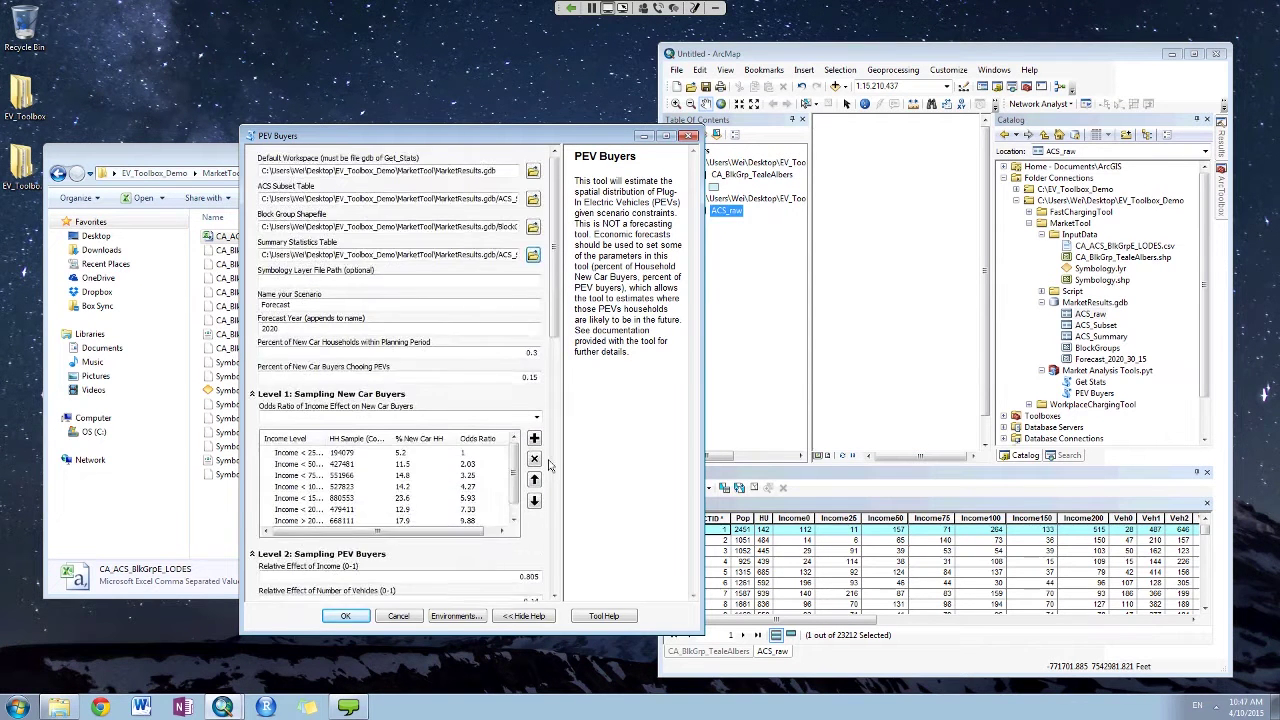
pyautogui.scroll(-2, 548, 465)
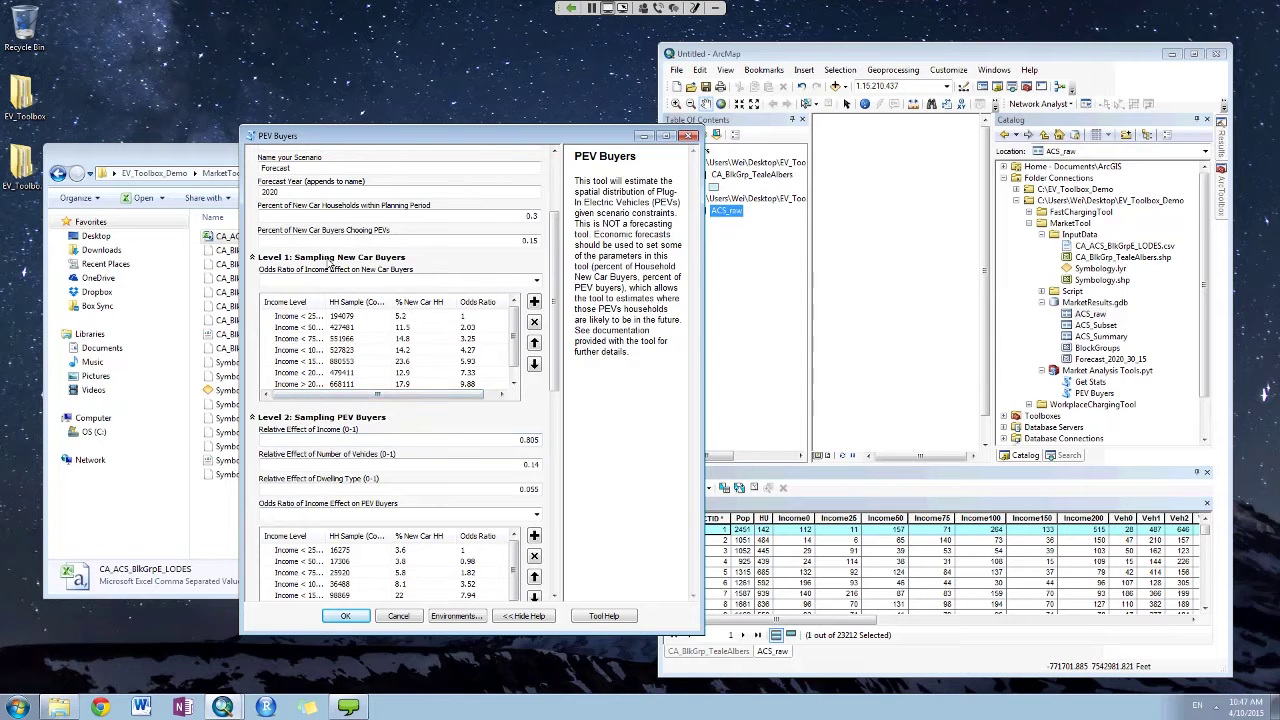
pyautogui.scroll(1, 327, 262)
pyautogui.scroll(1, 340, 263)
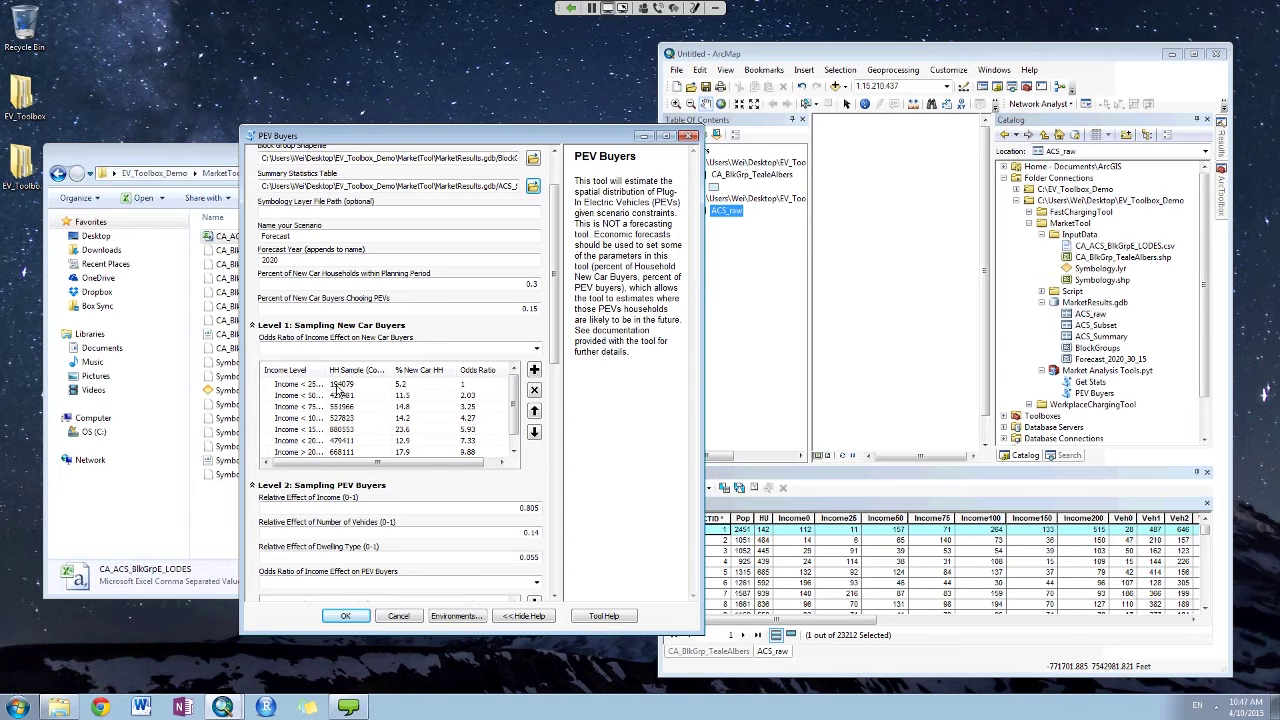
pyautogui.scroll(-1, 338, 392)
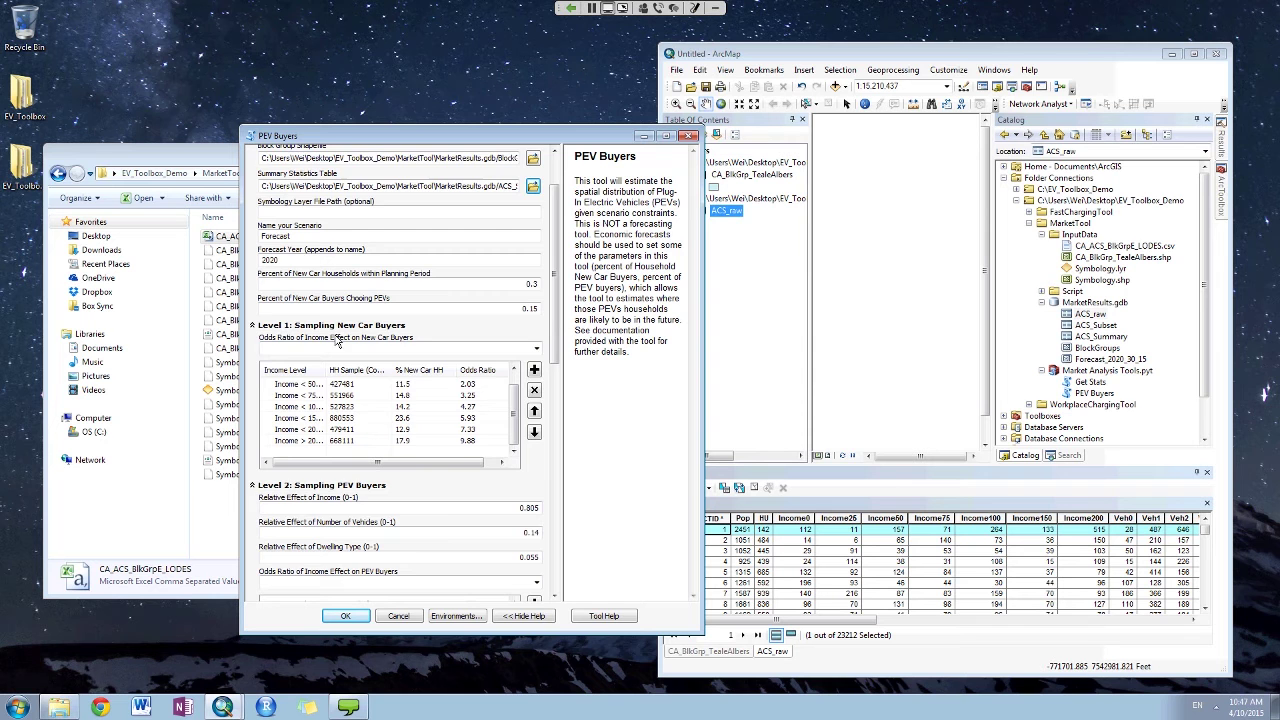
pyautogui.scroll(-5, 555, 375)
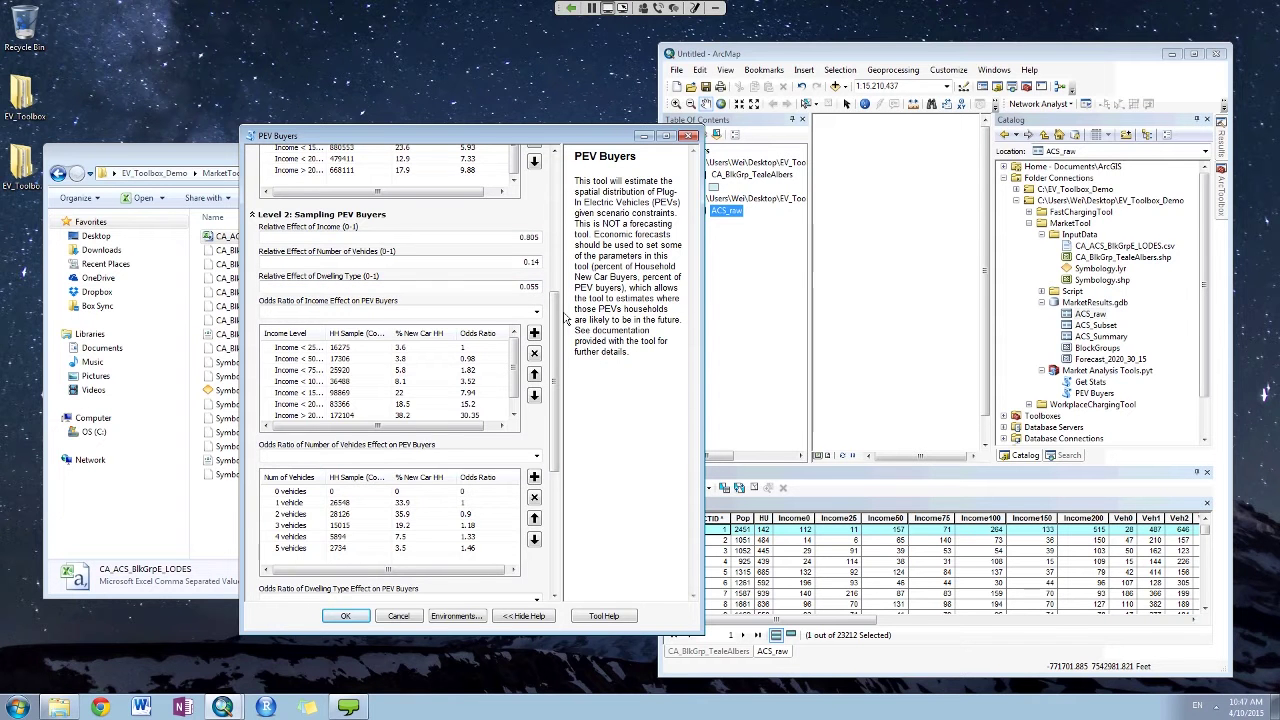
# - Show help for income odds ratios and review the odds-ratio tables through commute distance
pyautogui.moveTo(555, 320); pyautogui.dragTo(556, 343)
pyautogui.scroll(-2, 556, 343)
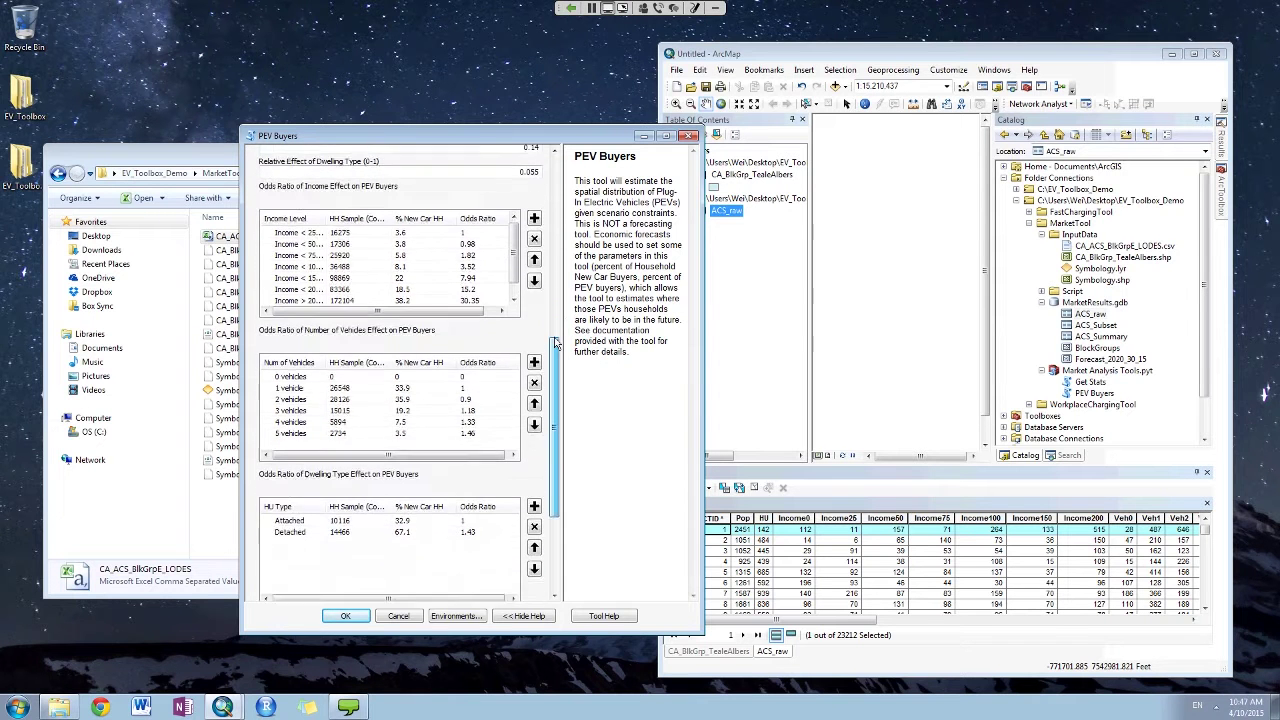
pyautogui.click(470, 262)
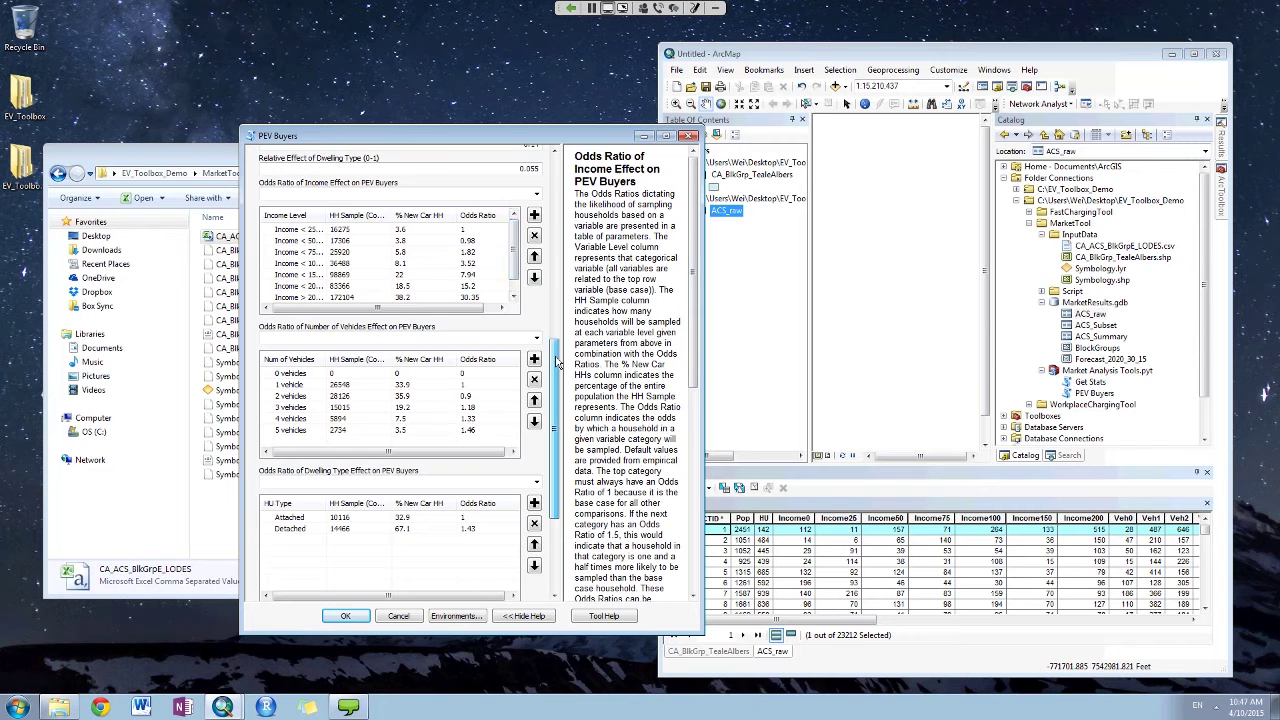
pyautogui.scroll(3, 556, 362)
pyautogui.scroll(-3, 556, 362)
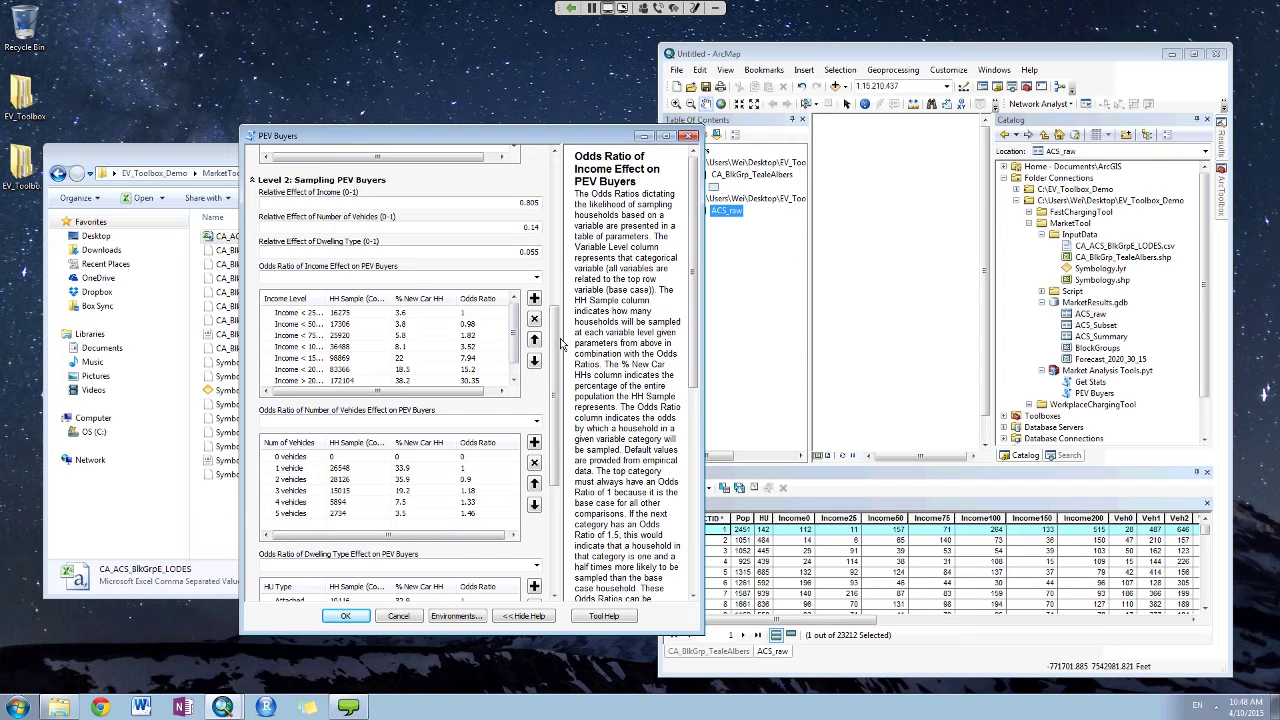
pyautogui.scroll(-5, 562, 343)
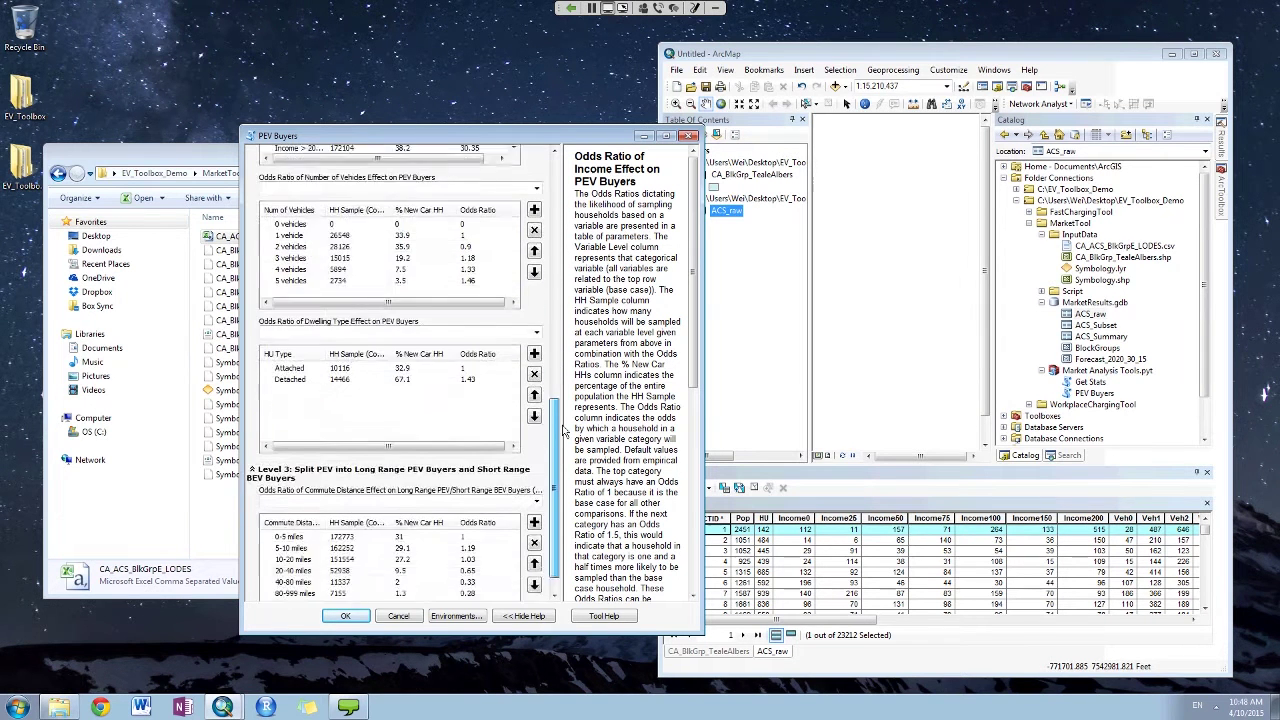
pyautogui.scroll(2, 562, 430)
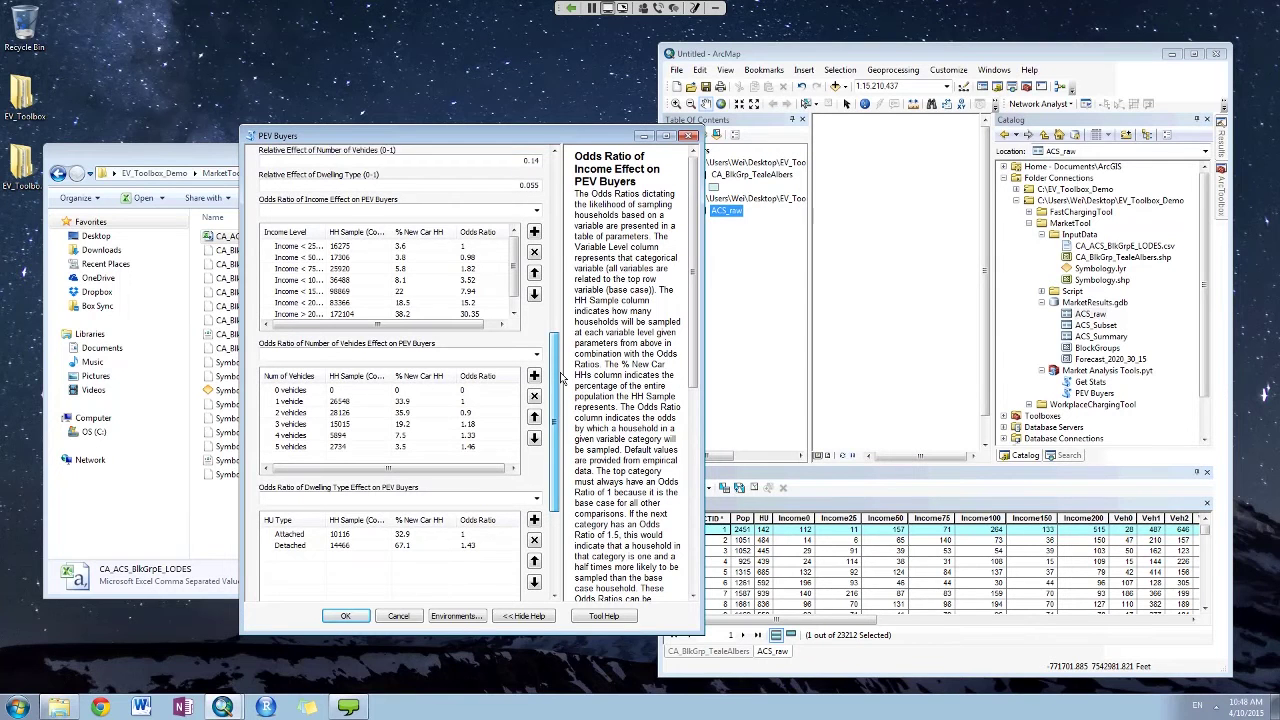
pyautogui.scroll(-4, 562, 380)
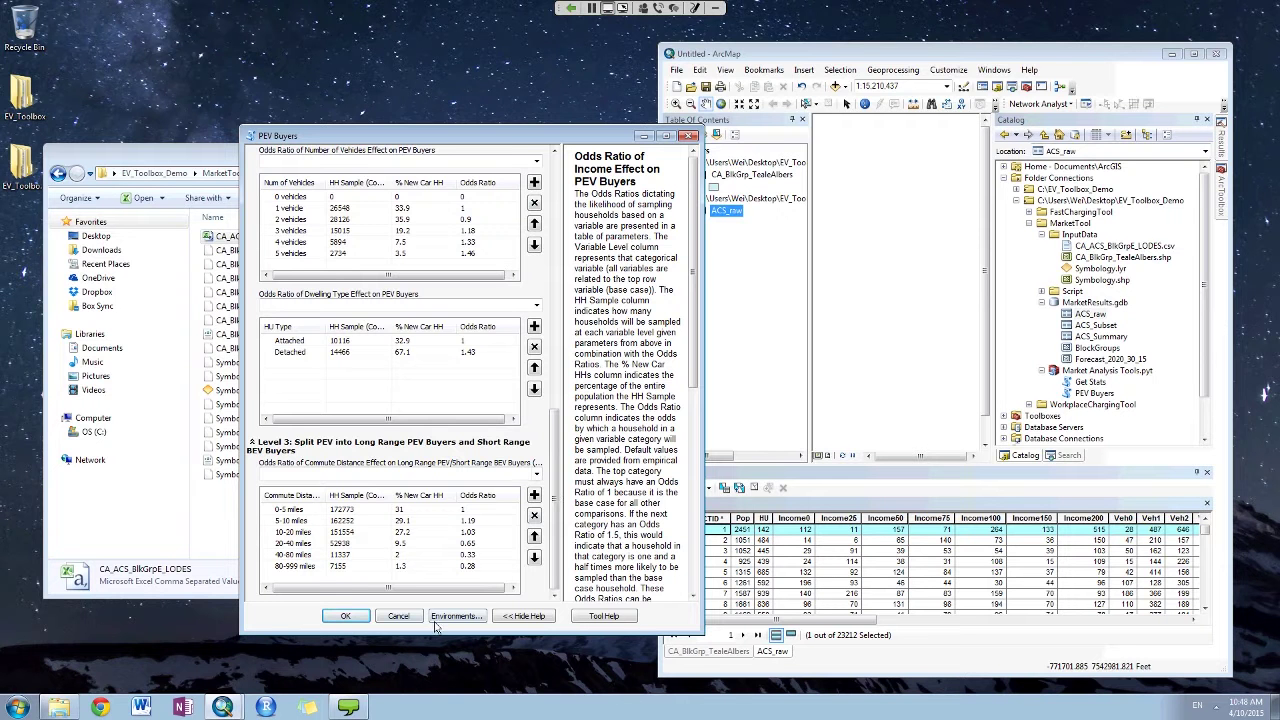
# - Close the PEV Buyers tool and add Forecast_2020_30_15 from the Catalog to the map
pyautogui.click(397, 616)
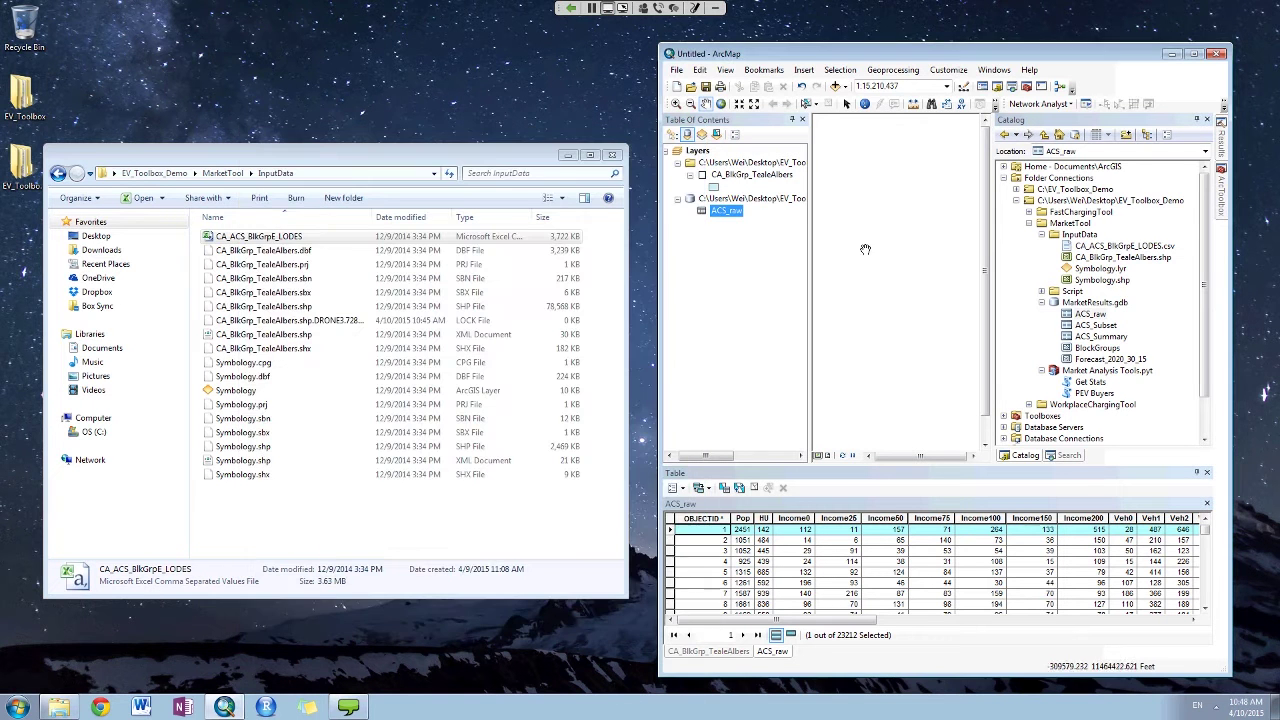
pyautogui.click(1108, 358)
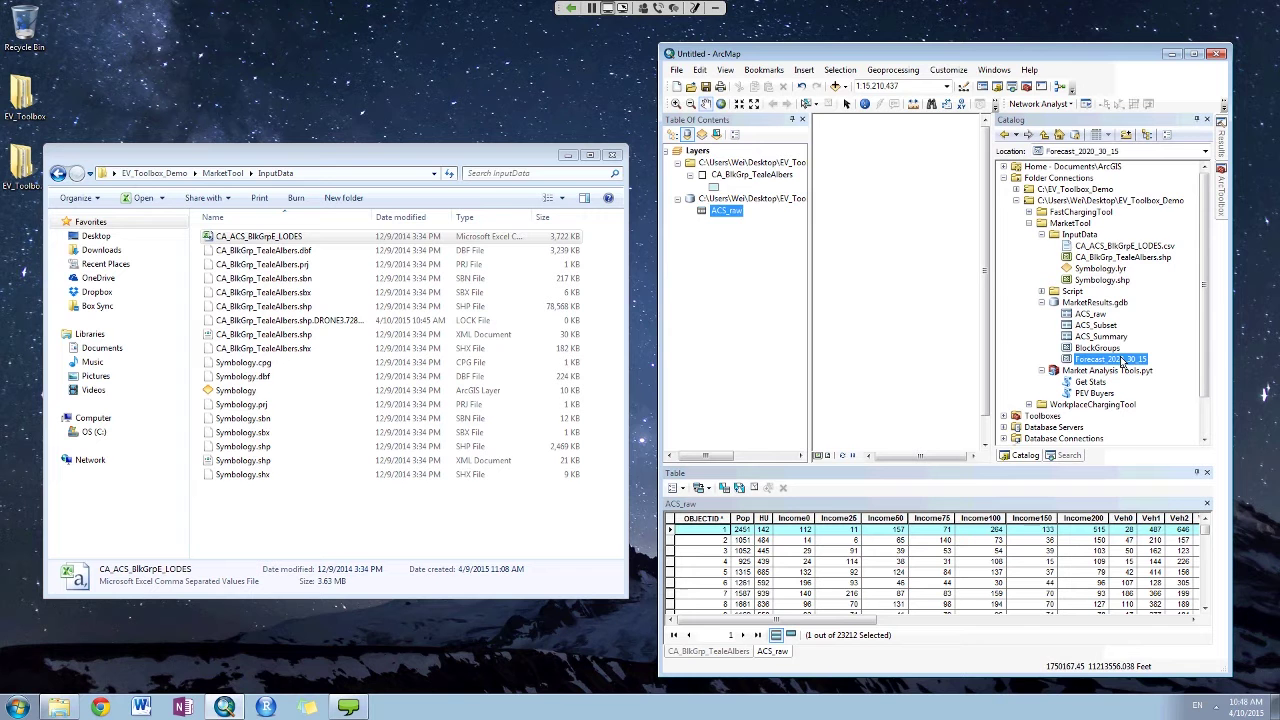
pyautogui.moveTo(1108, 358); pyautogui.dragTo(735, 293)
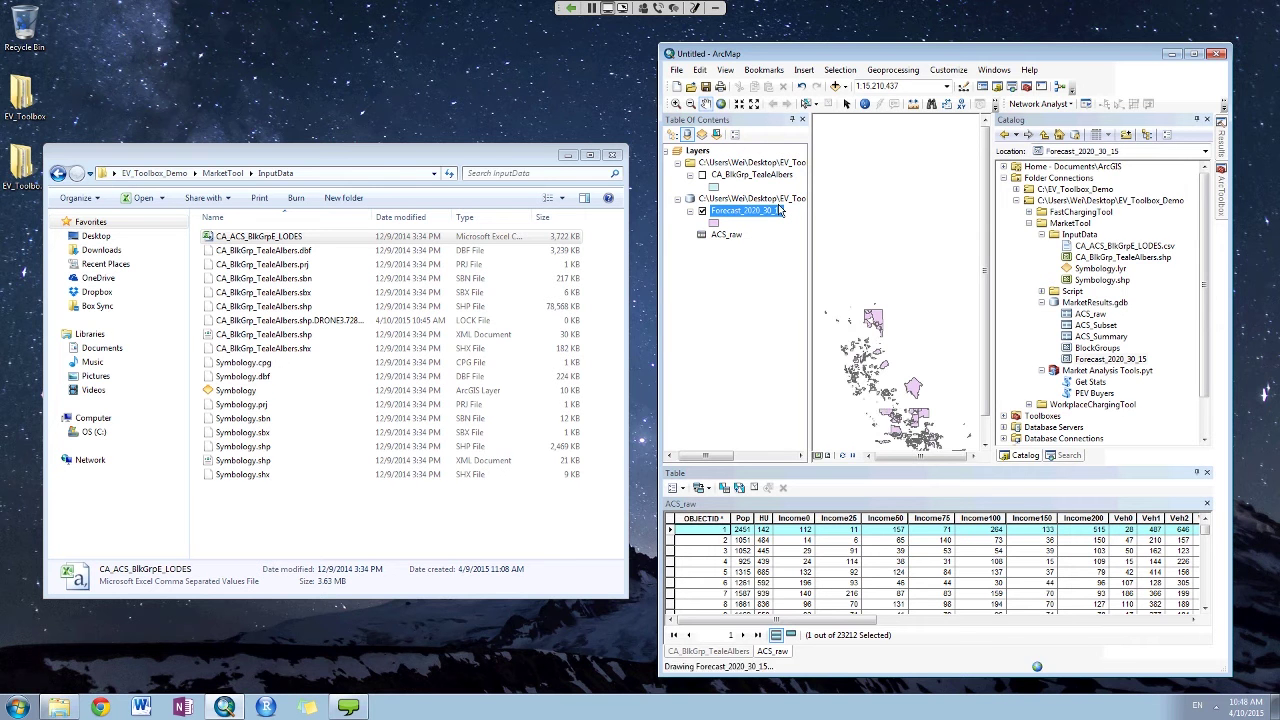
pyautogui.moveTo(978, 54); pyautogui.dragTo(948, 60)
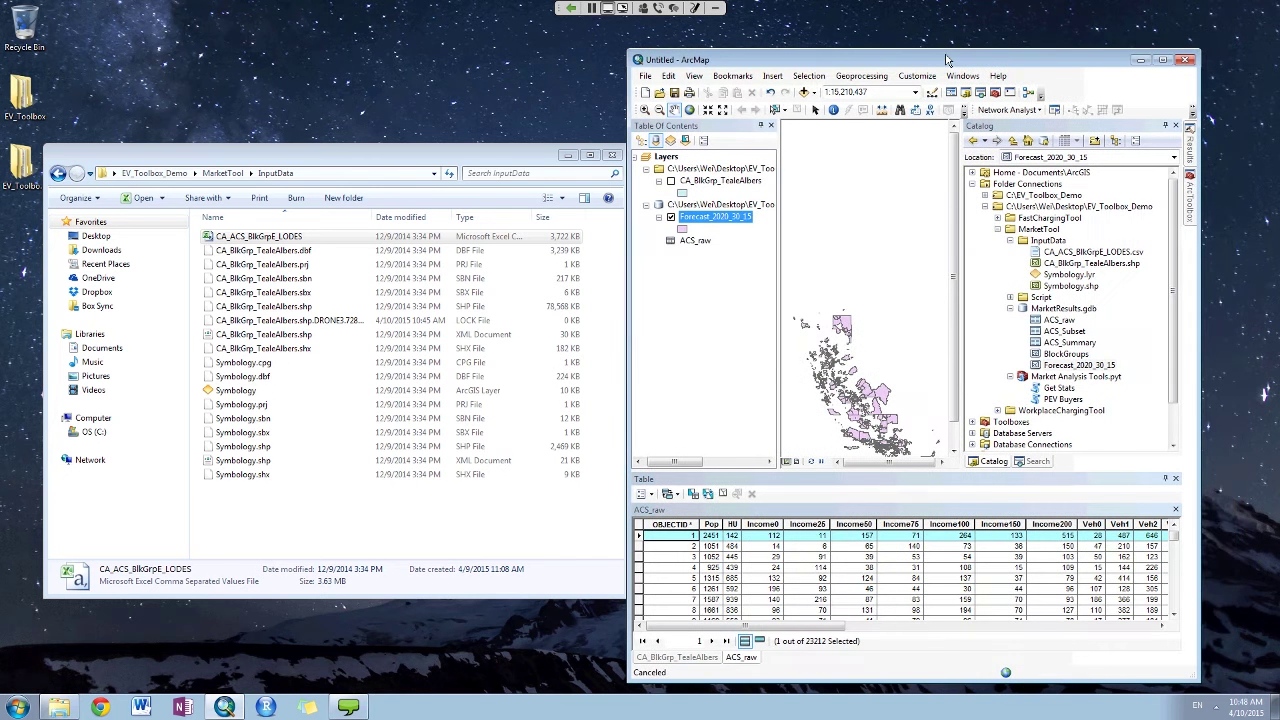
pyautogui.click(1175, 479)
# - Open the Forecast_2020_30_15 attribute table and scroll right through its PEV household fields
pyautogui.rightClick(715, 217)
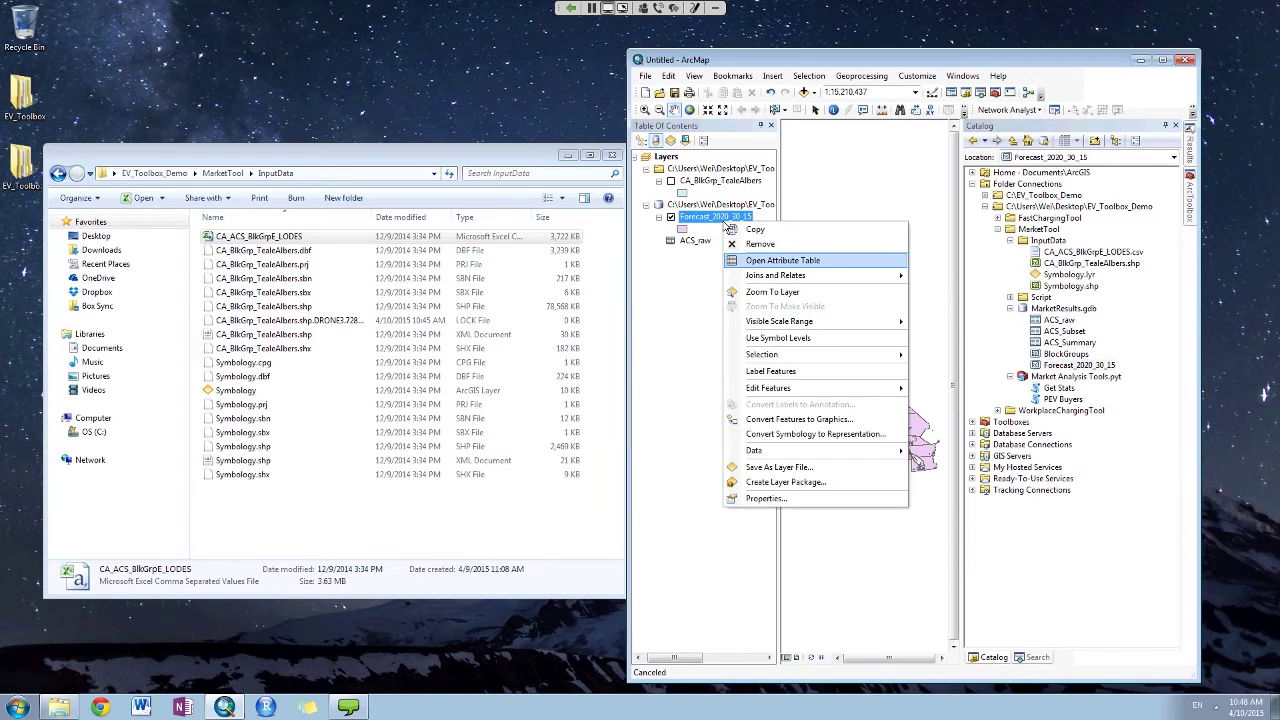
pyautogui.click(790, 243)
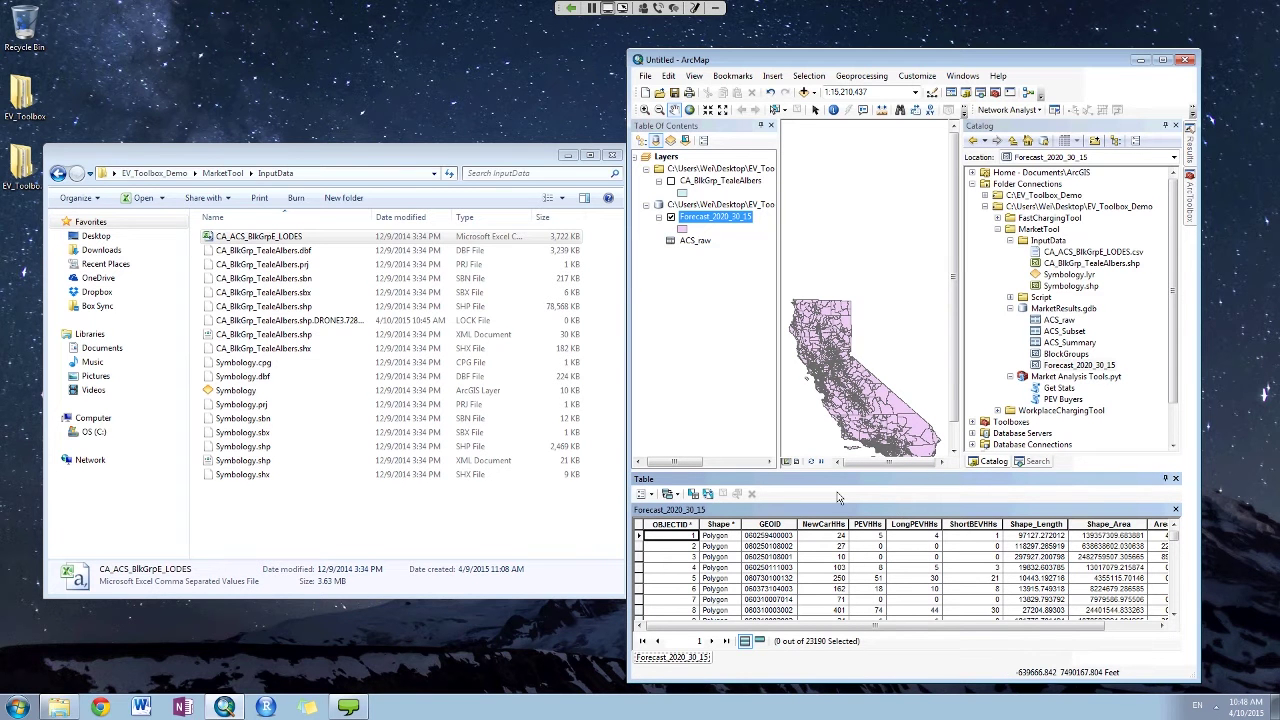
pyautogui.click(642, 538)
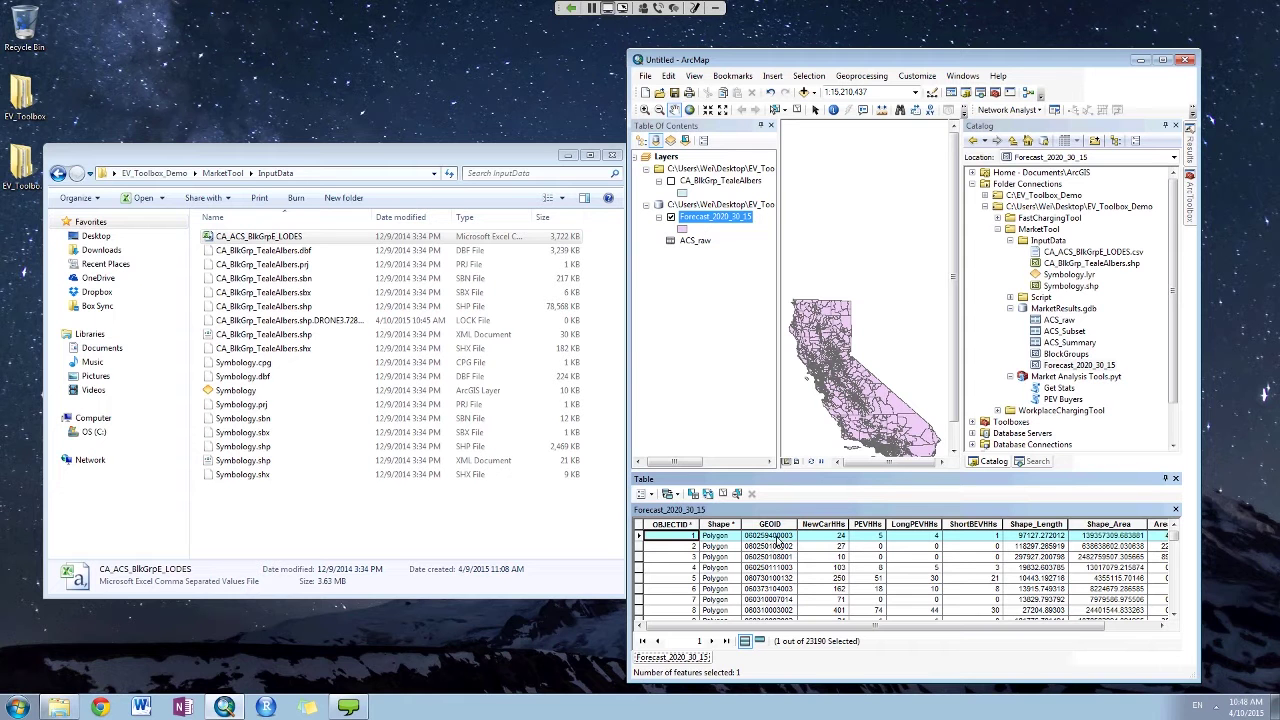
pyautogui.hscroll(1, 777, 543)
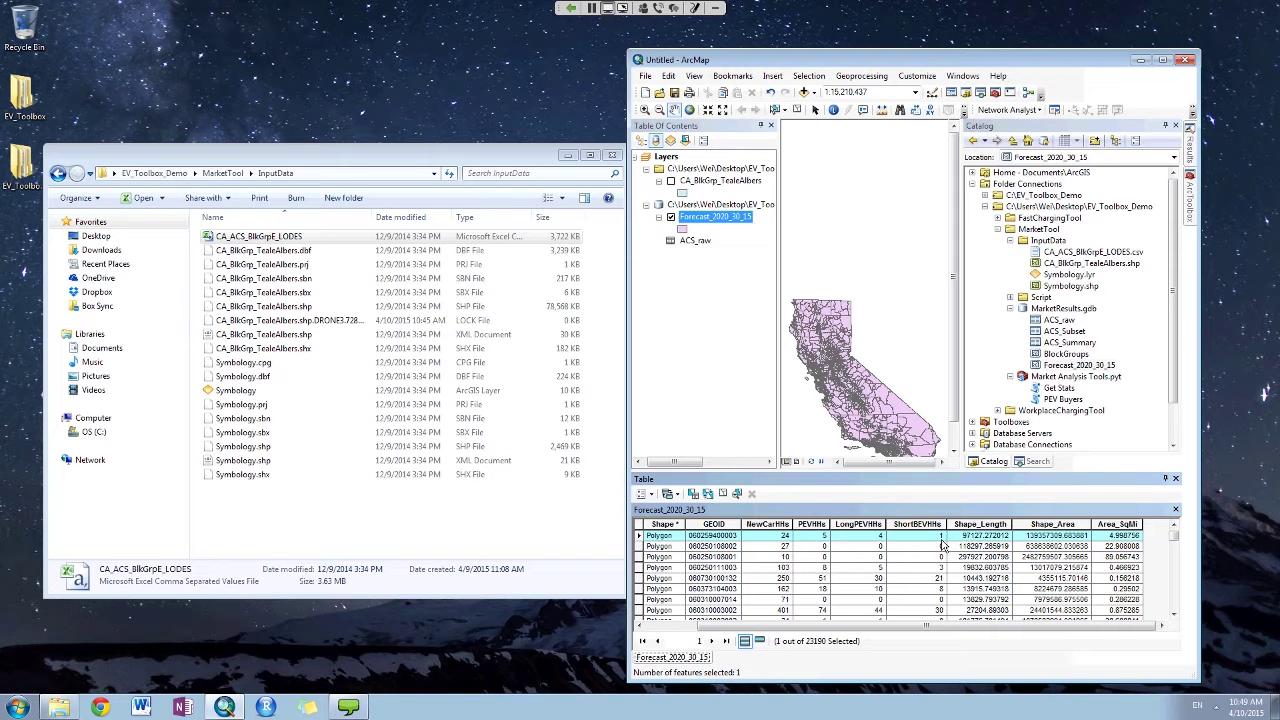
# - Symbolize Forecast_2020_30_15 with Quantities > Graduated colors using the PEVHHs field
pyautogui.rightClick(705, 217)
pyautogui.click(700, 568)
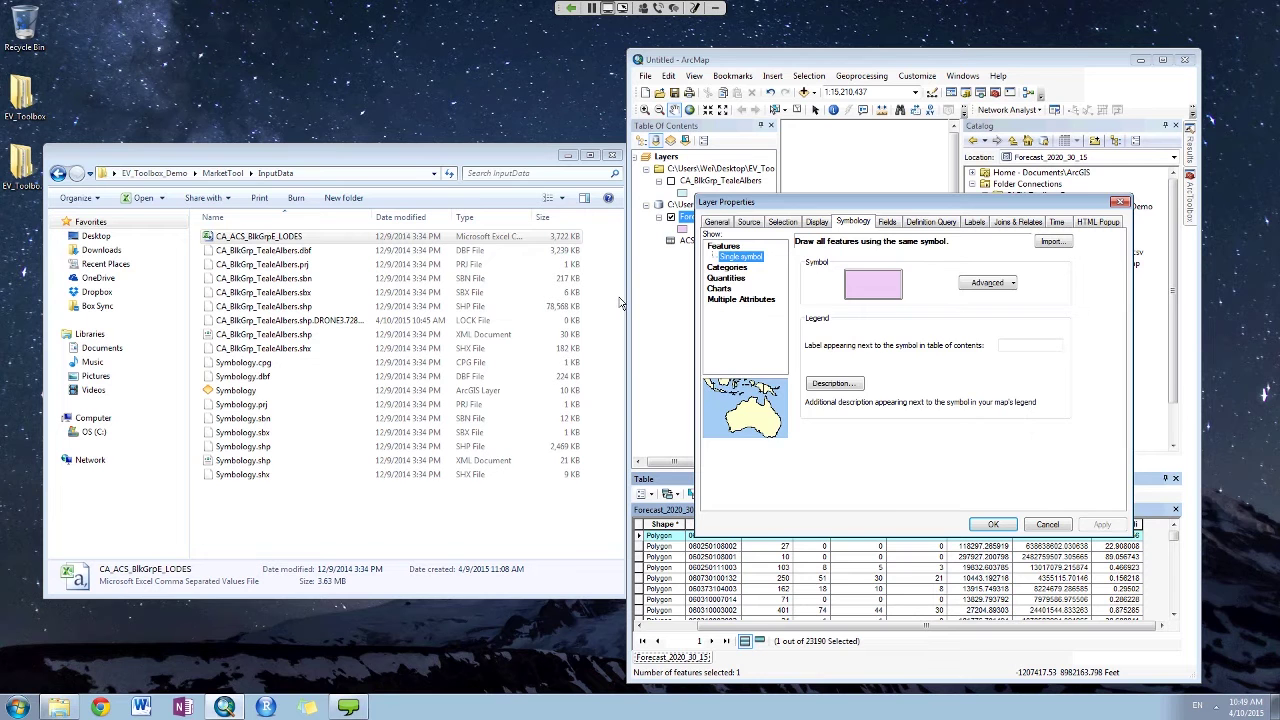
pyautogui.click(730, 279)
pyautogui.click(930, 310)
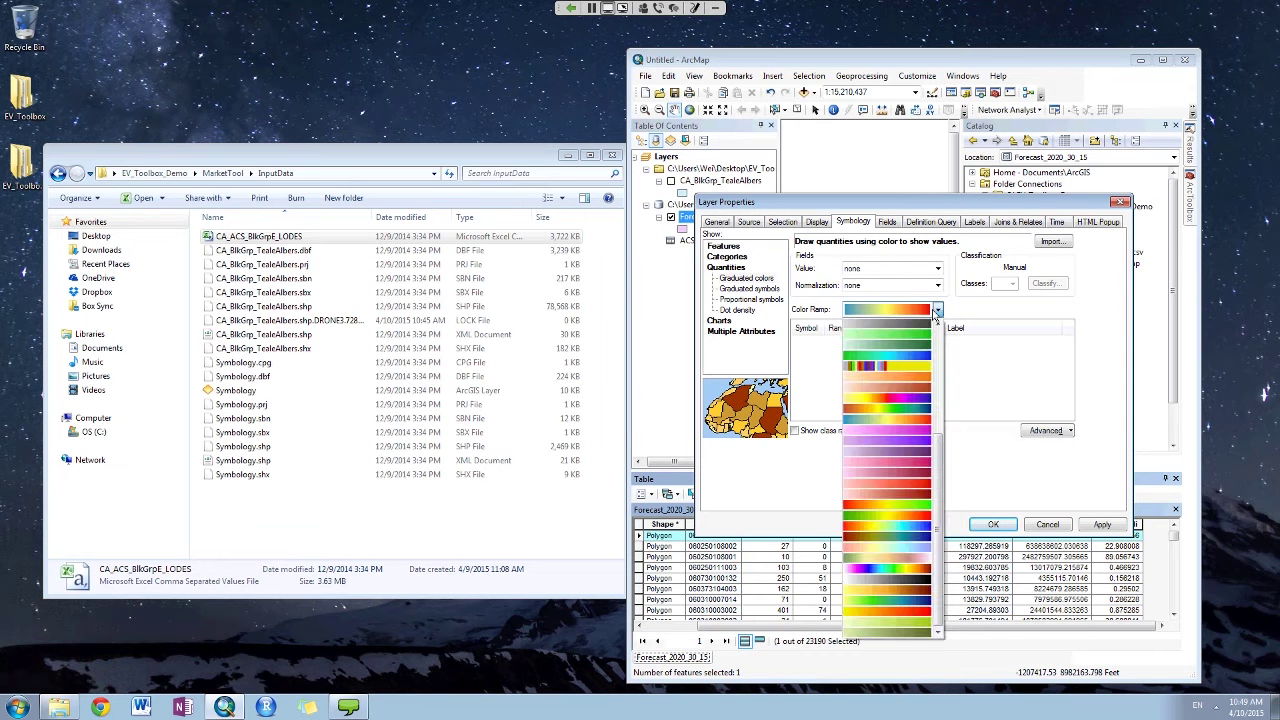
pyautogui.click(930, 312)
pyautogui.click(938, 269)
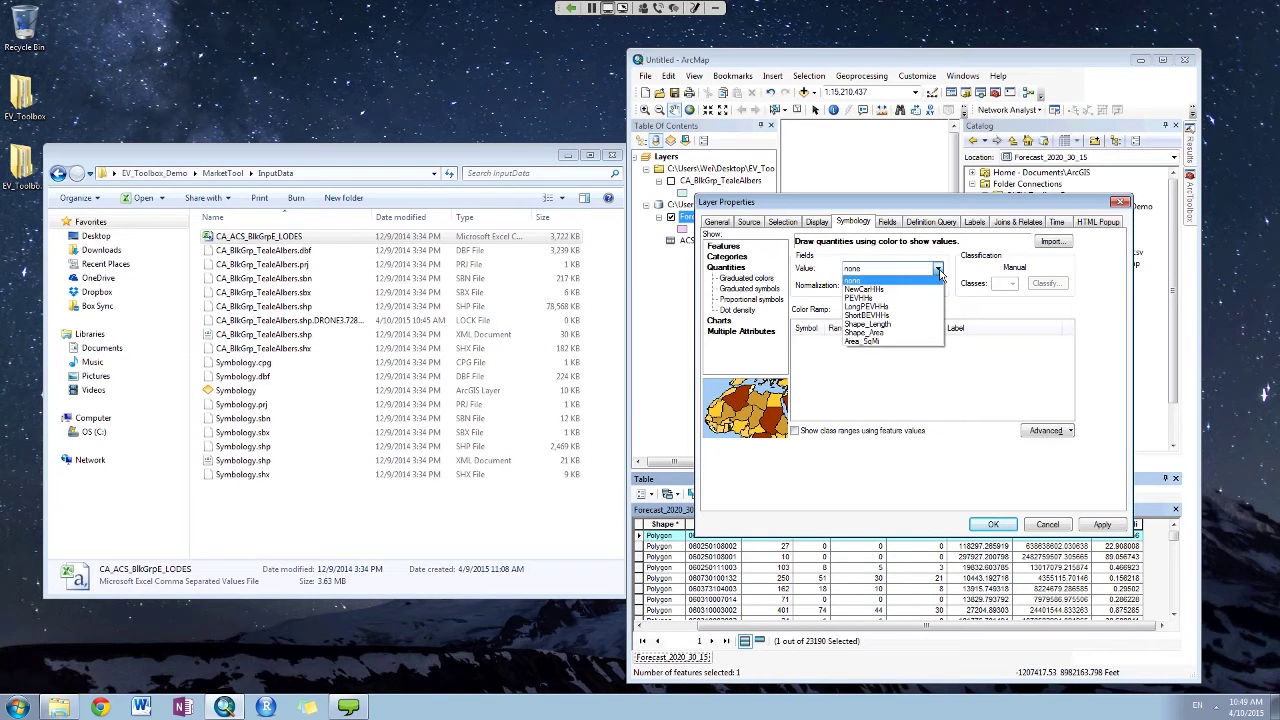
pyautogui.click(893, 298)
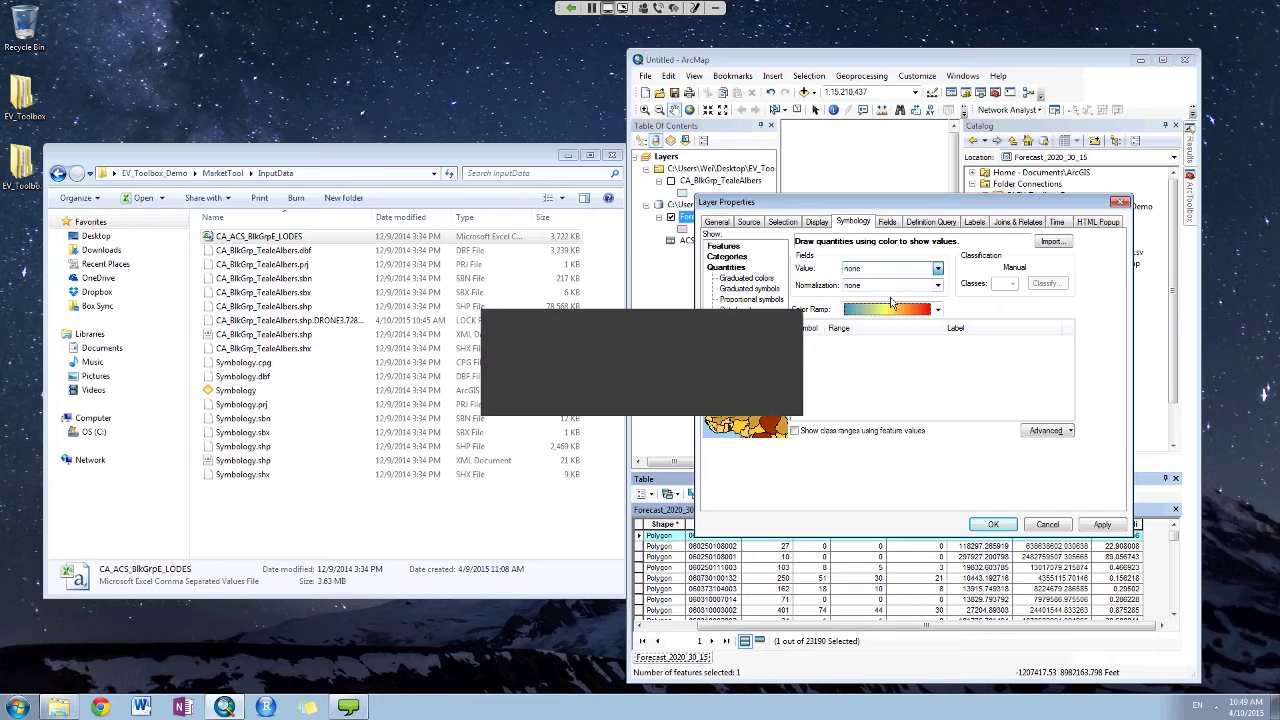
pyautogui.click(788, 402)
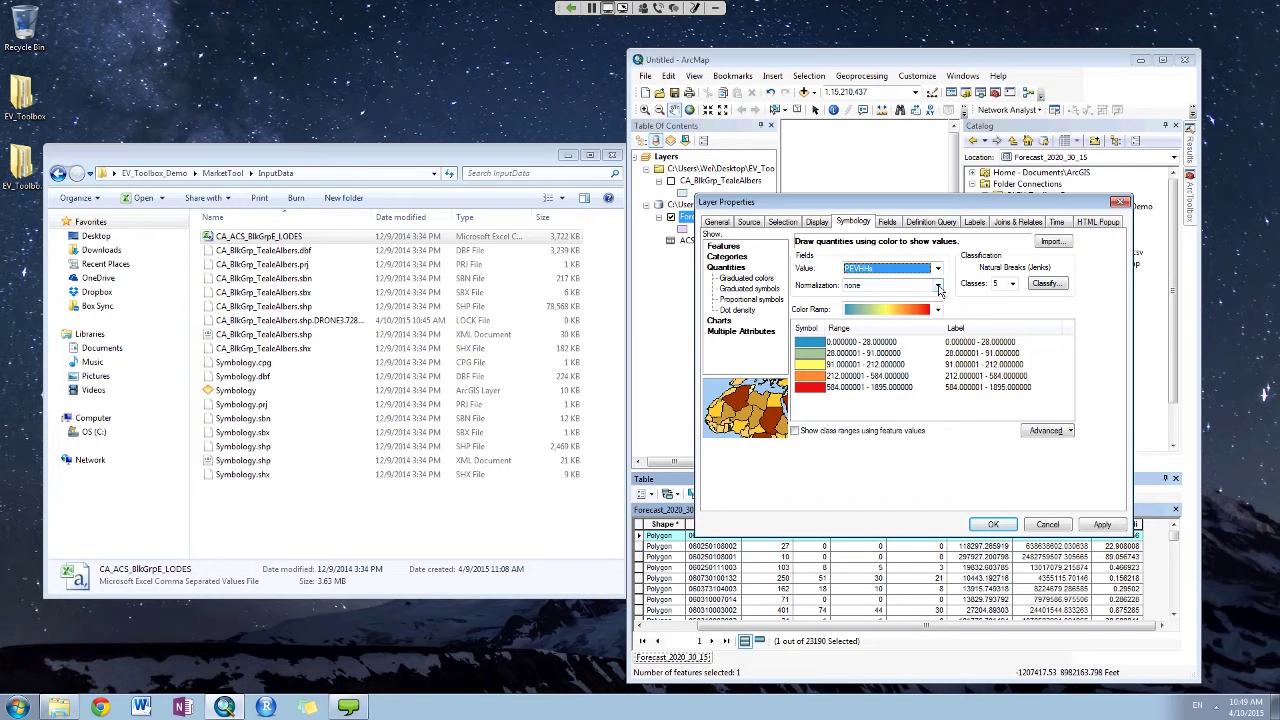
# - Classify with Geometrical Interval, set the polygon outline to No Color, and apply
pyautogui.click(1045, 283)
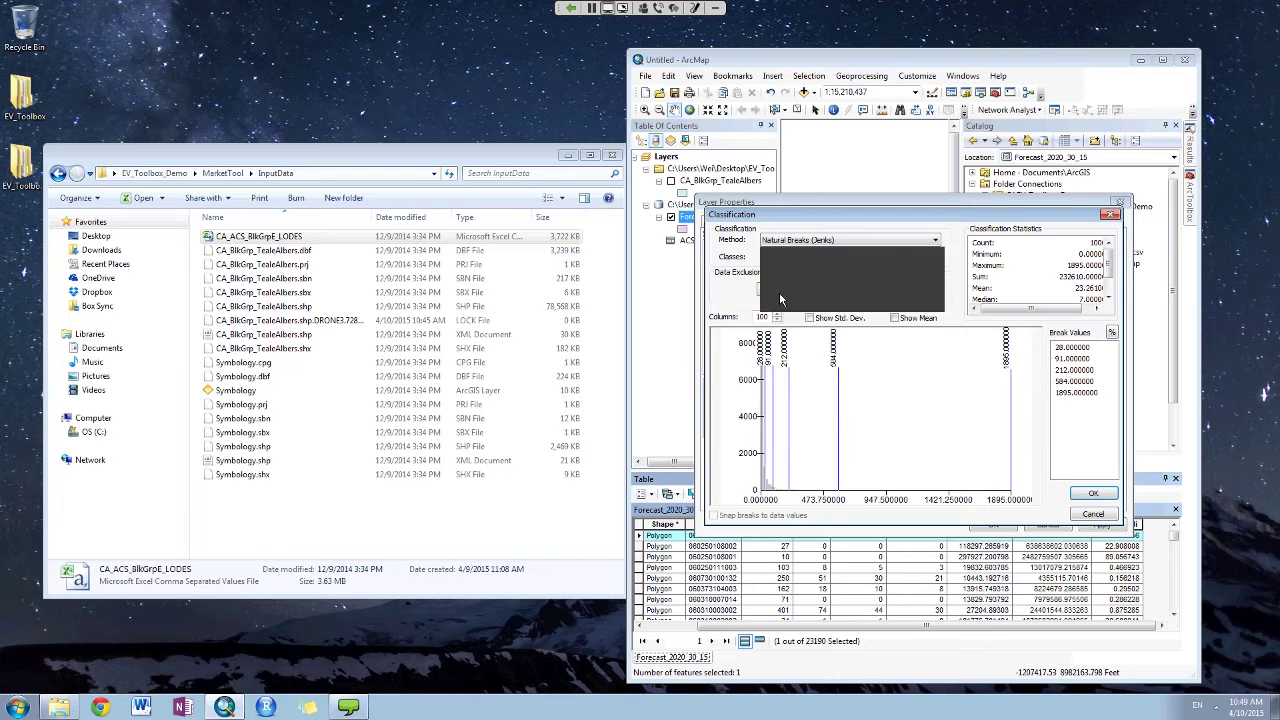
pyautogui.click(782, 298)
pyautogui.click(1092, 493)
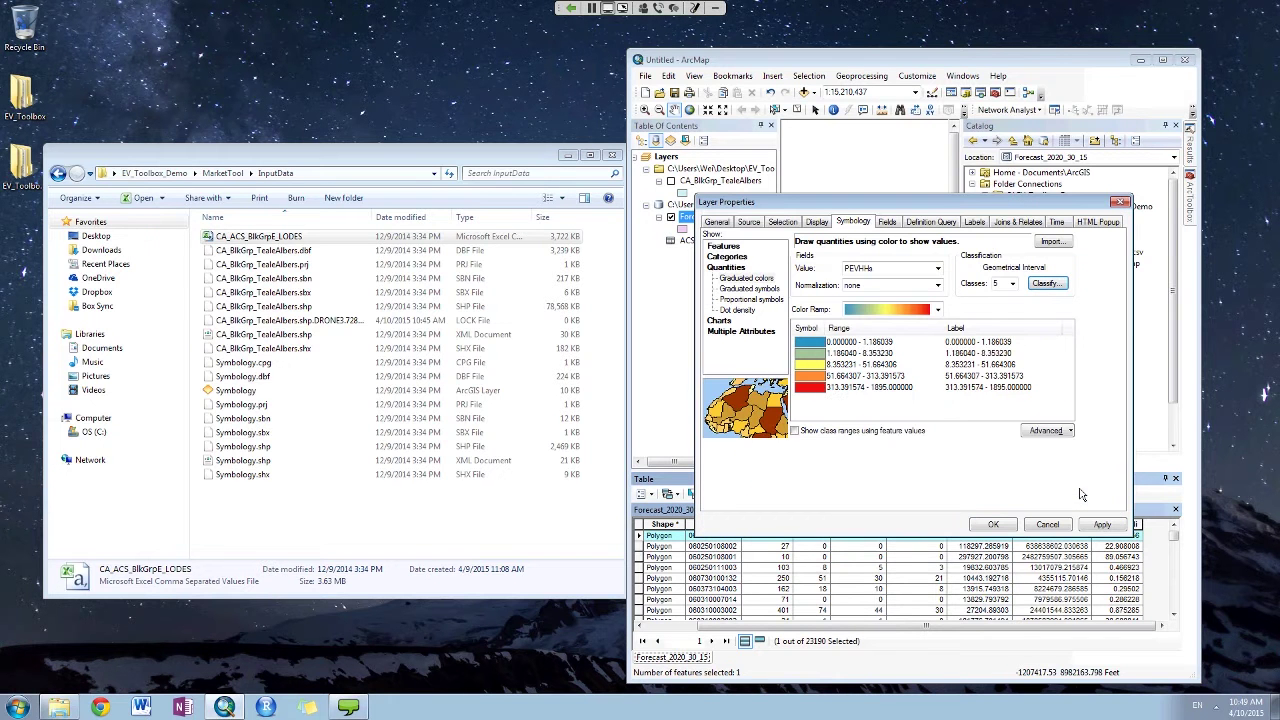
pyautogui.click(878, 383)
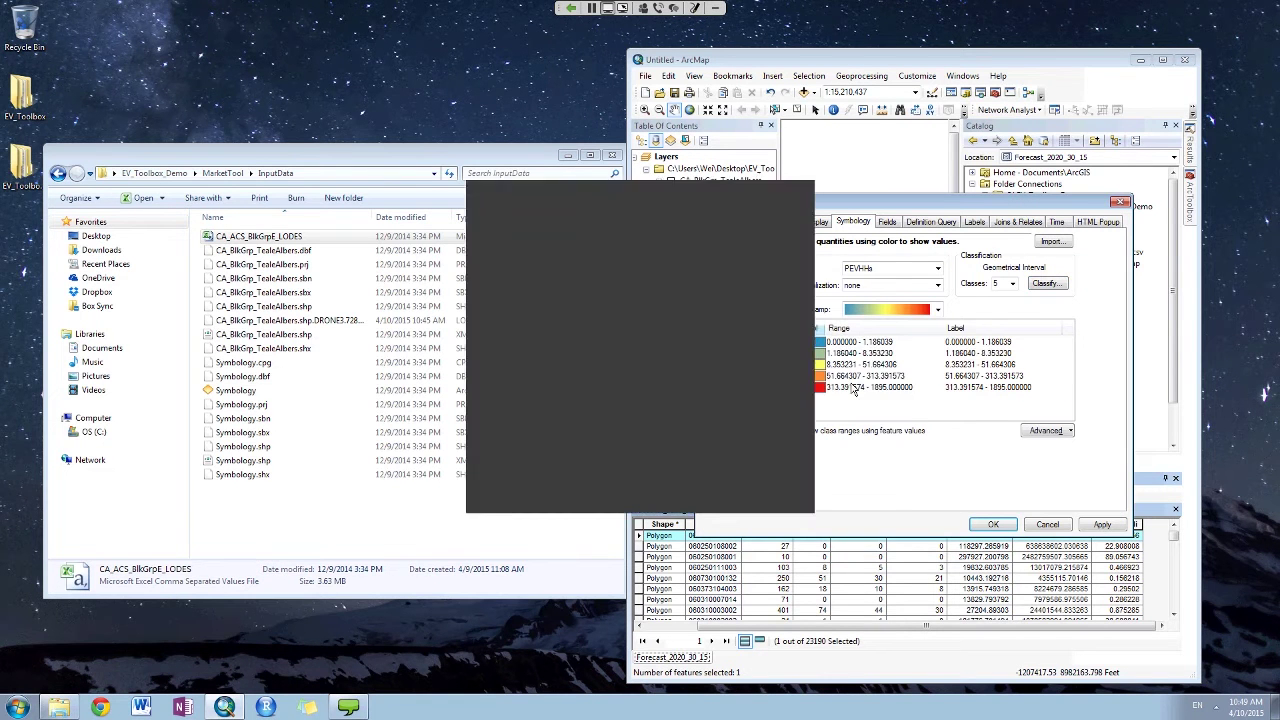
pyautogui.click(779, 347)
pyautogui.click(773, 368)
pyautogui.click(717, 492)
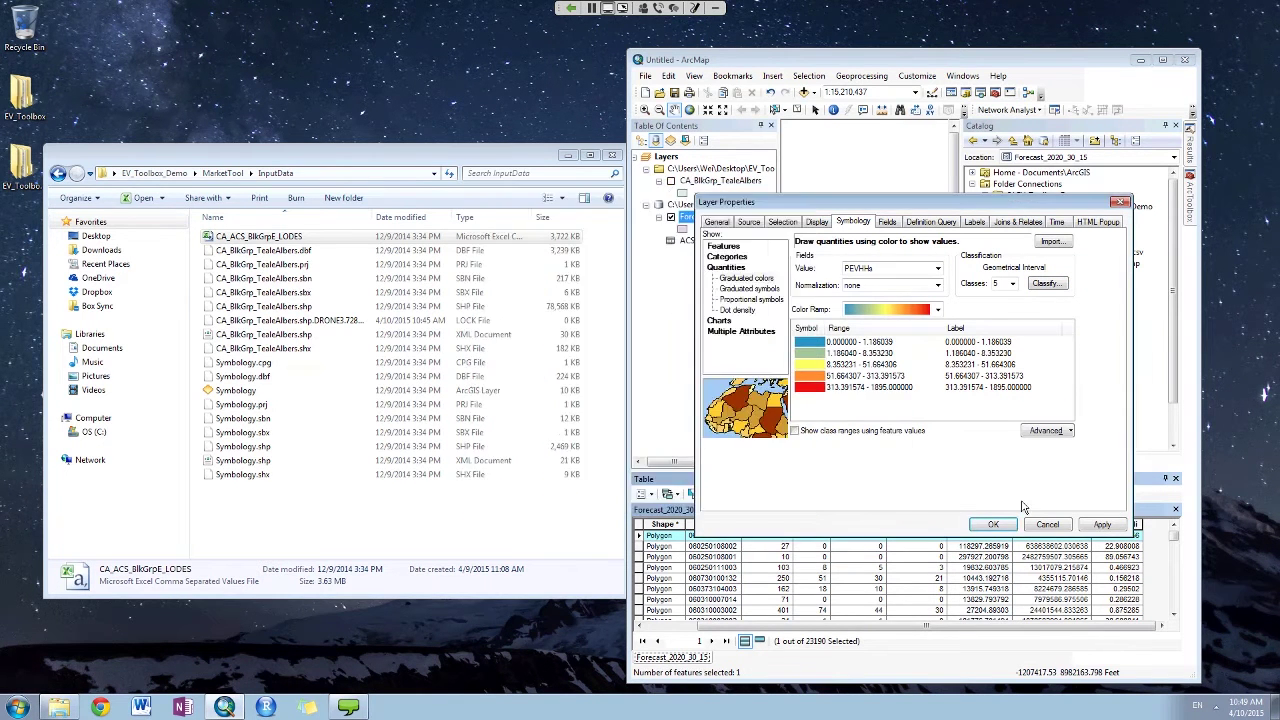
pyautogui.click(993, 524)
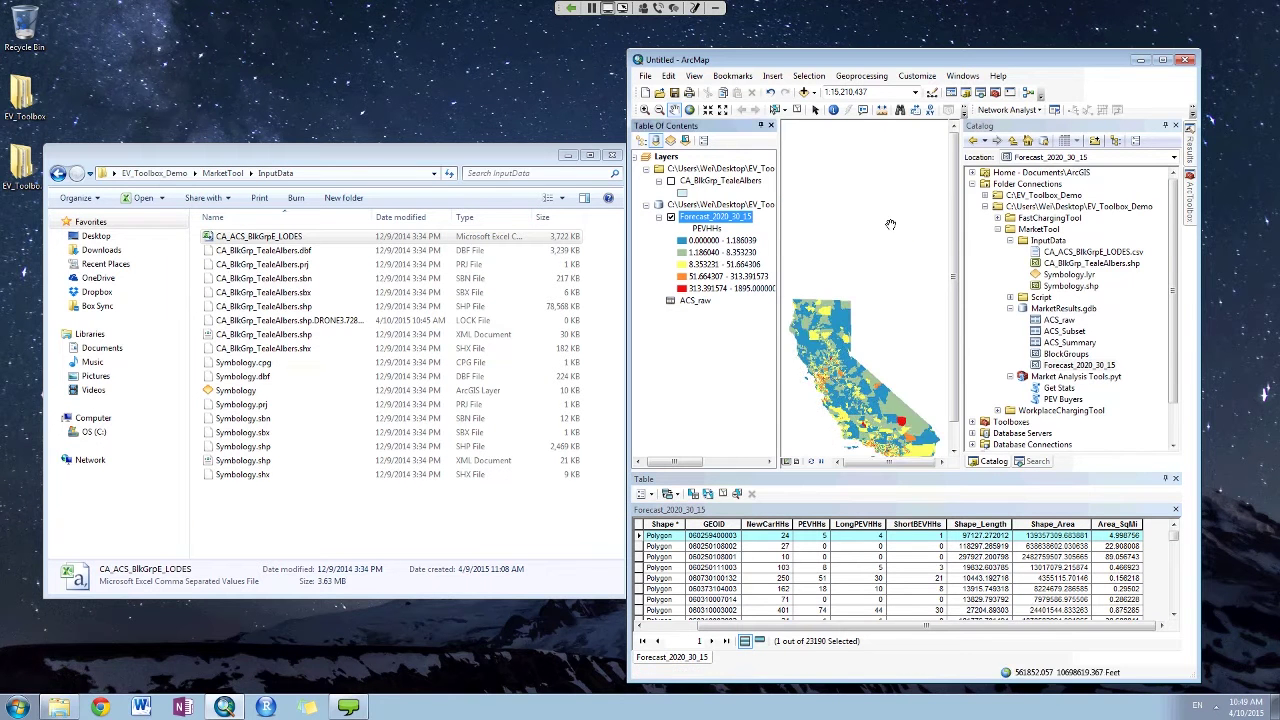
# - Pan the PEVHHs-shaded California map into the centre of the view
pyautogui.moveTo(890, 224); pyautogui.dragTo(913, 159)
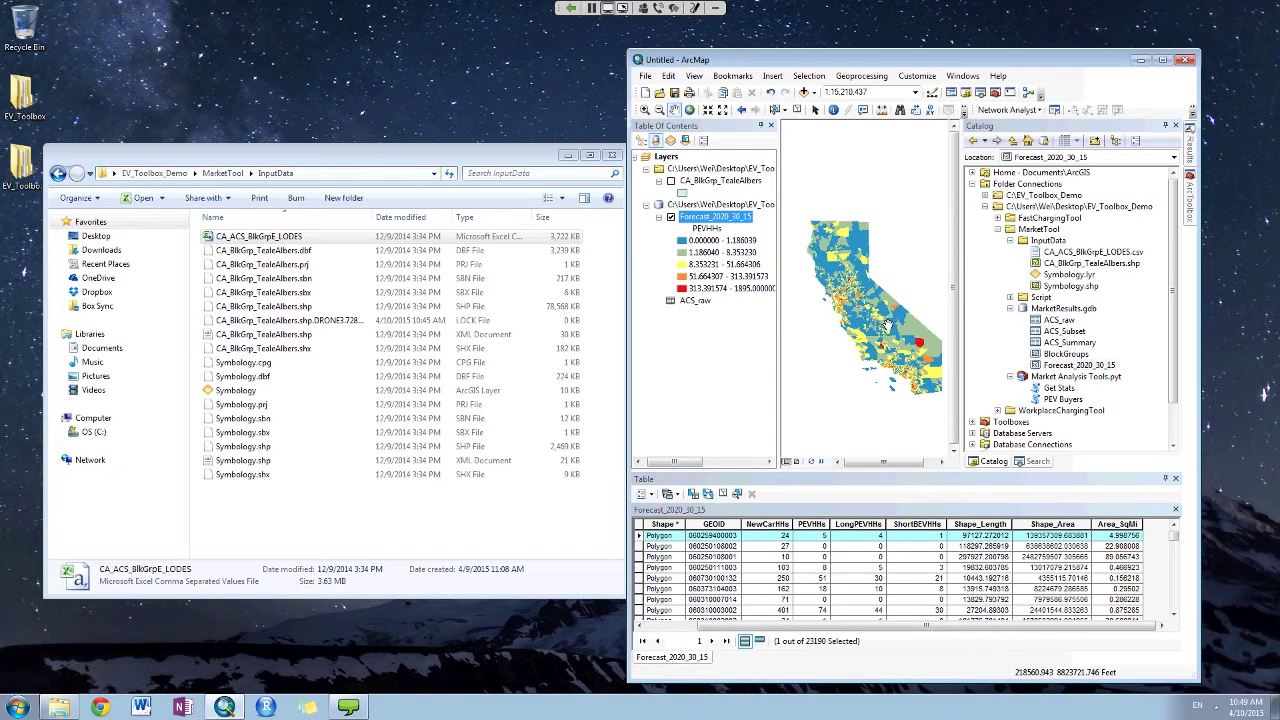
pyautogui.moveTo(887, 323); pyautogui.dragTo(883, 320)
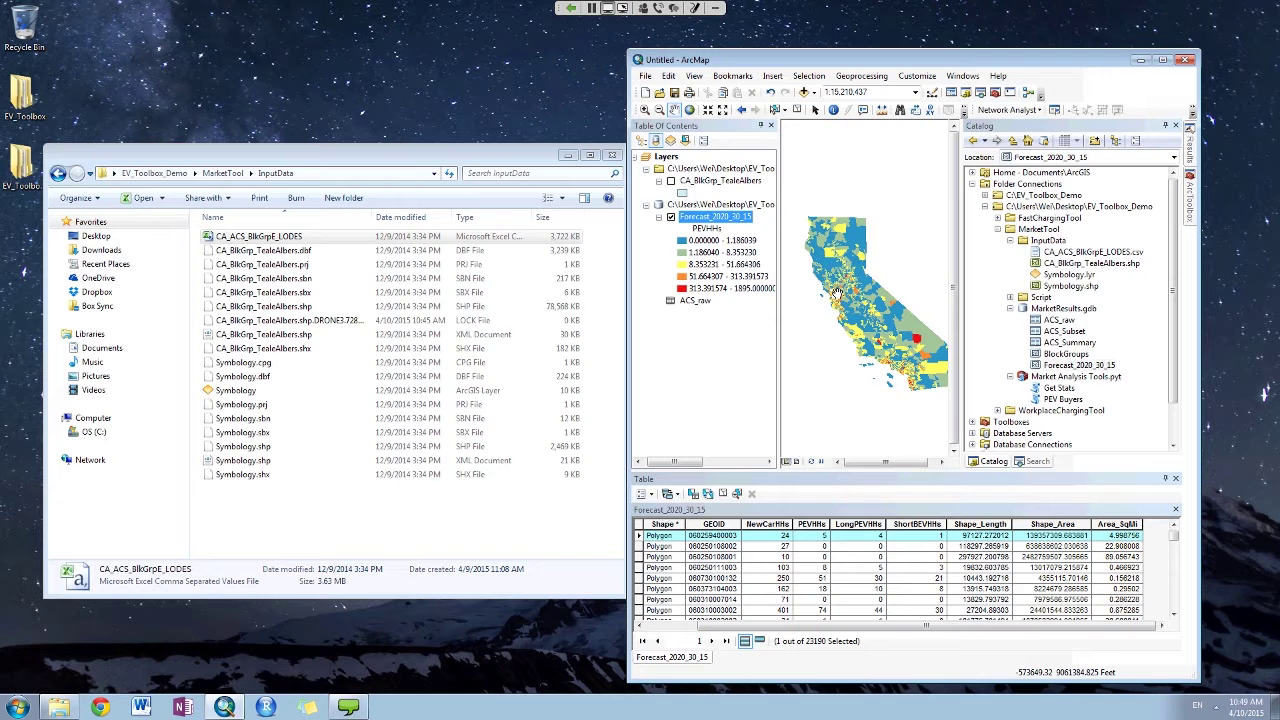
pyautogui.moveTo(838, 294); pyautogui.dragTo(820, 297)
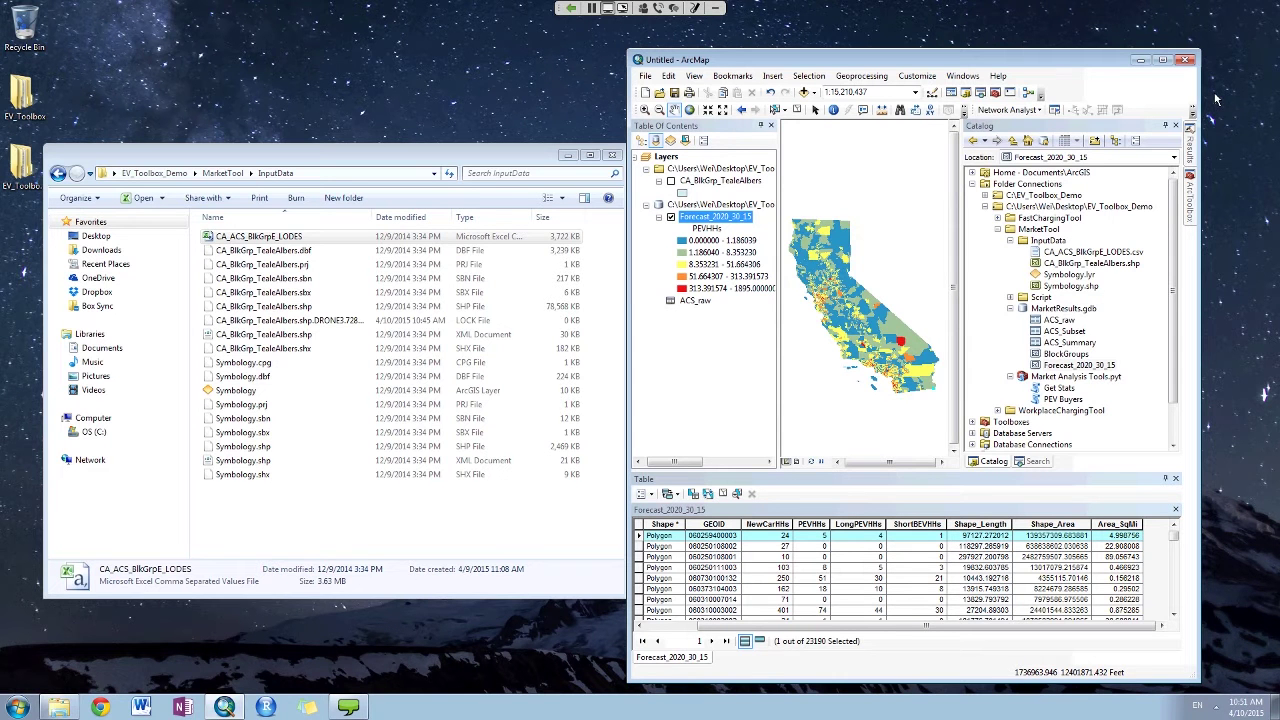
# - Zoom in to about 1:1,000,000 and pan to a close-up of the coloured block groups
pyautogui.scroll(-2, 867, 296)
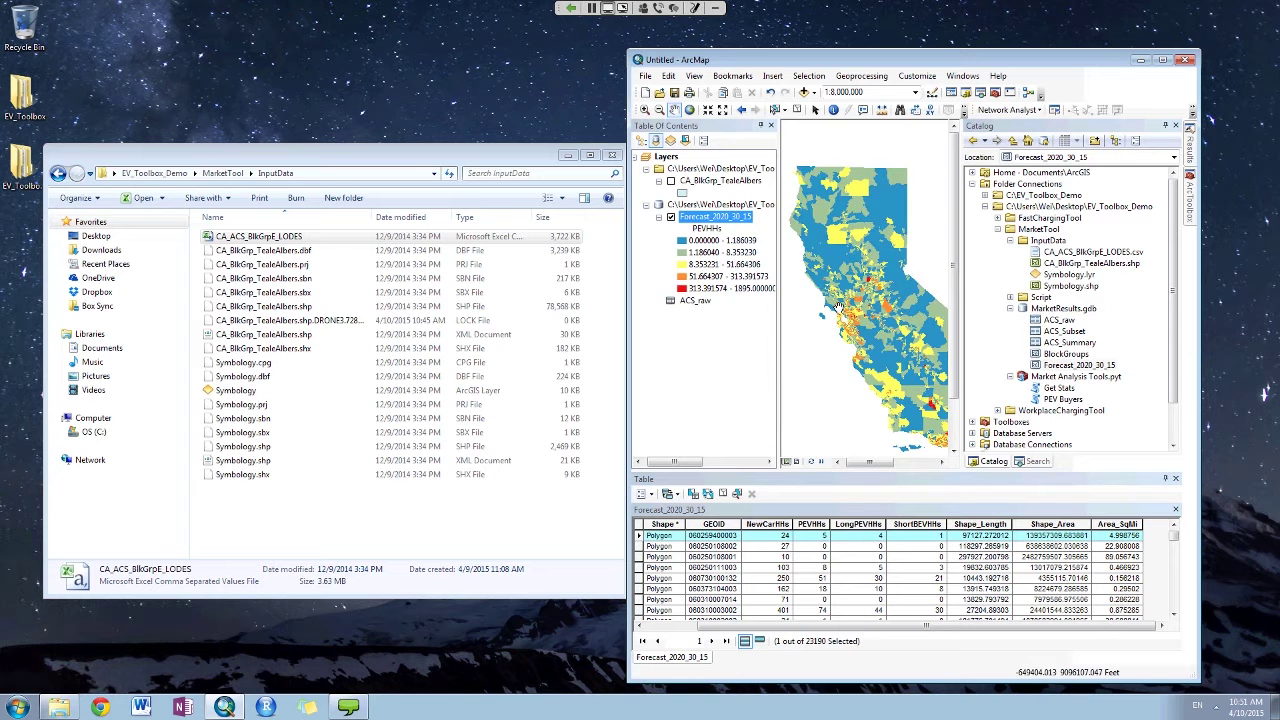
pyautogui.scroll(-3, 839, 308)
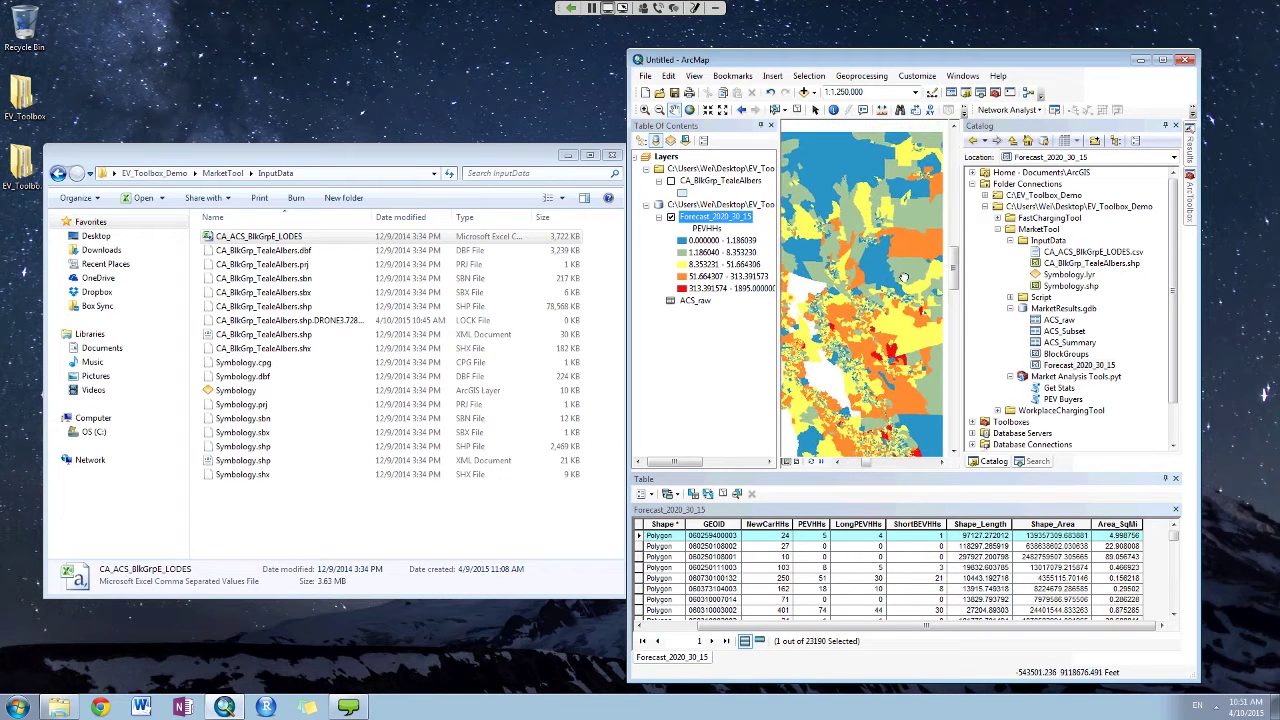
pyautogui.moveTo(903, 278); pyautogui.dragTo(930, 228)
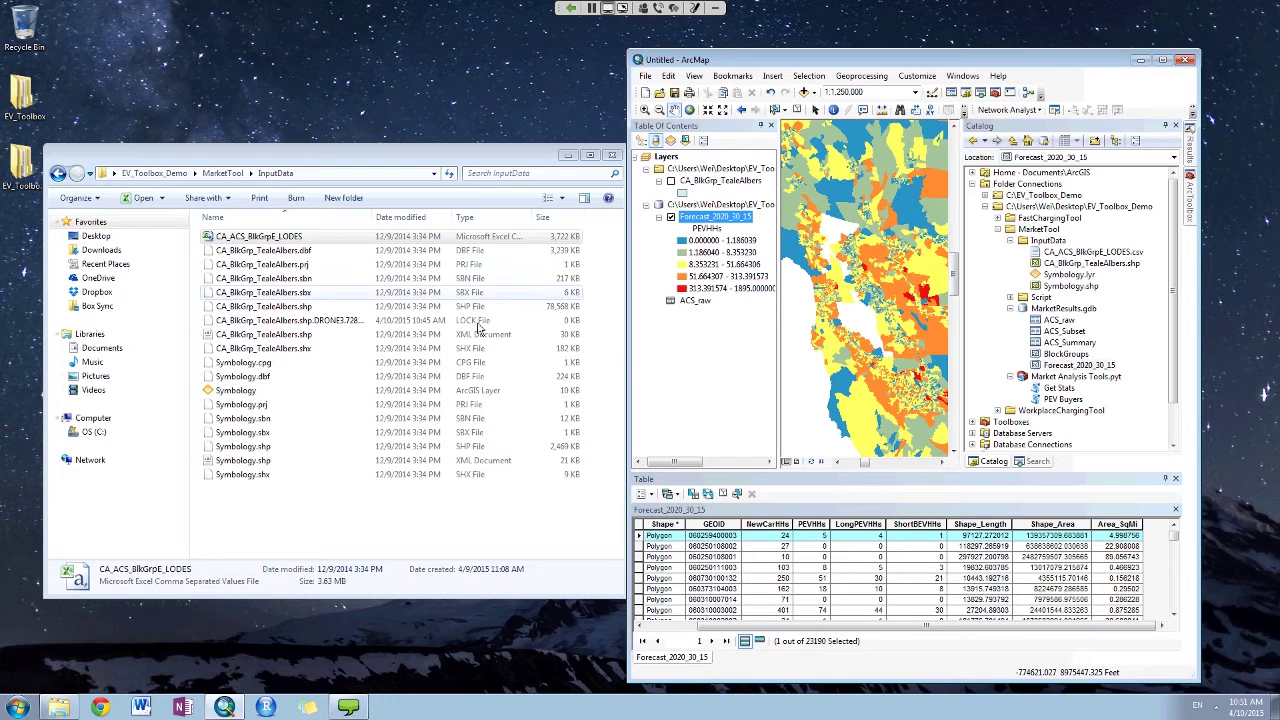
pyautogui.scroll(-1, 838, 280)
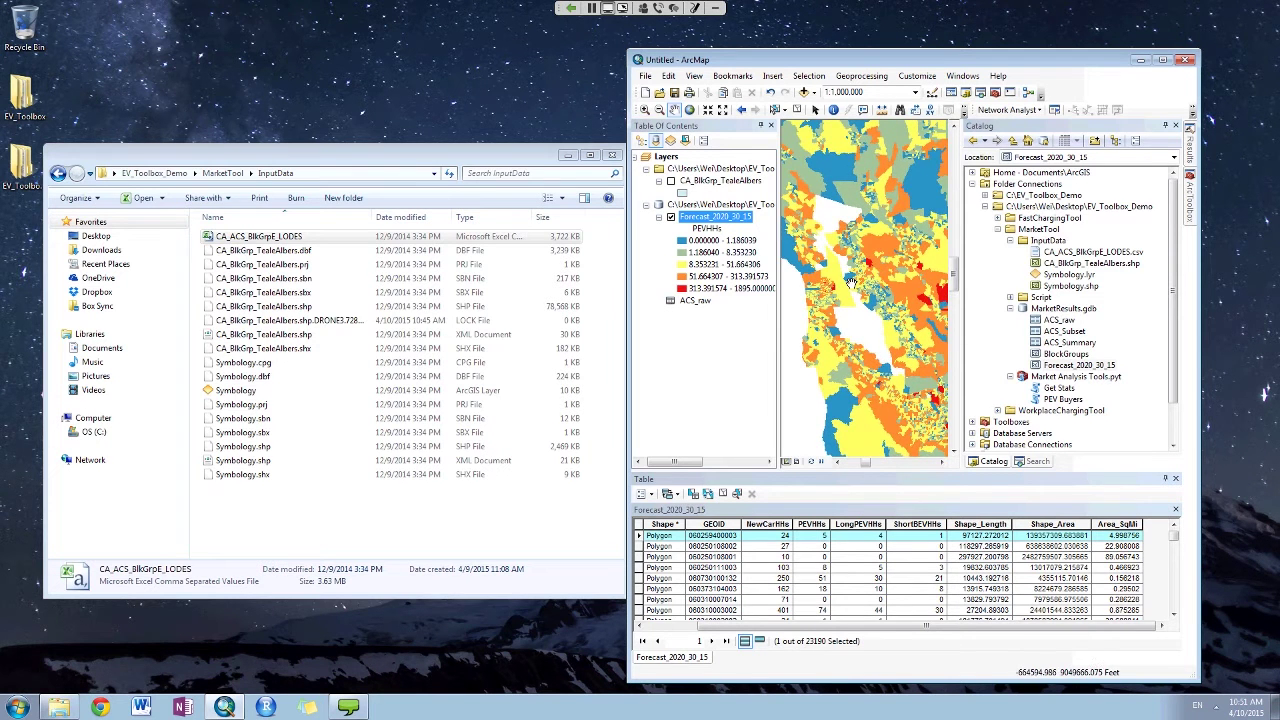
# - Add CA_BlkGrp_TealeAlbers.shp to the map and switch the new layer off
pyautogui.click(1092, 263)
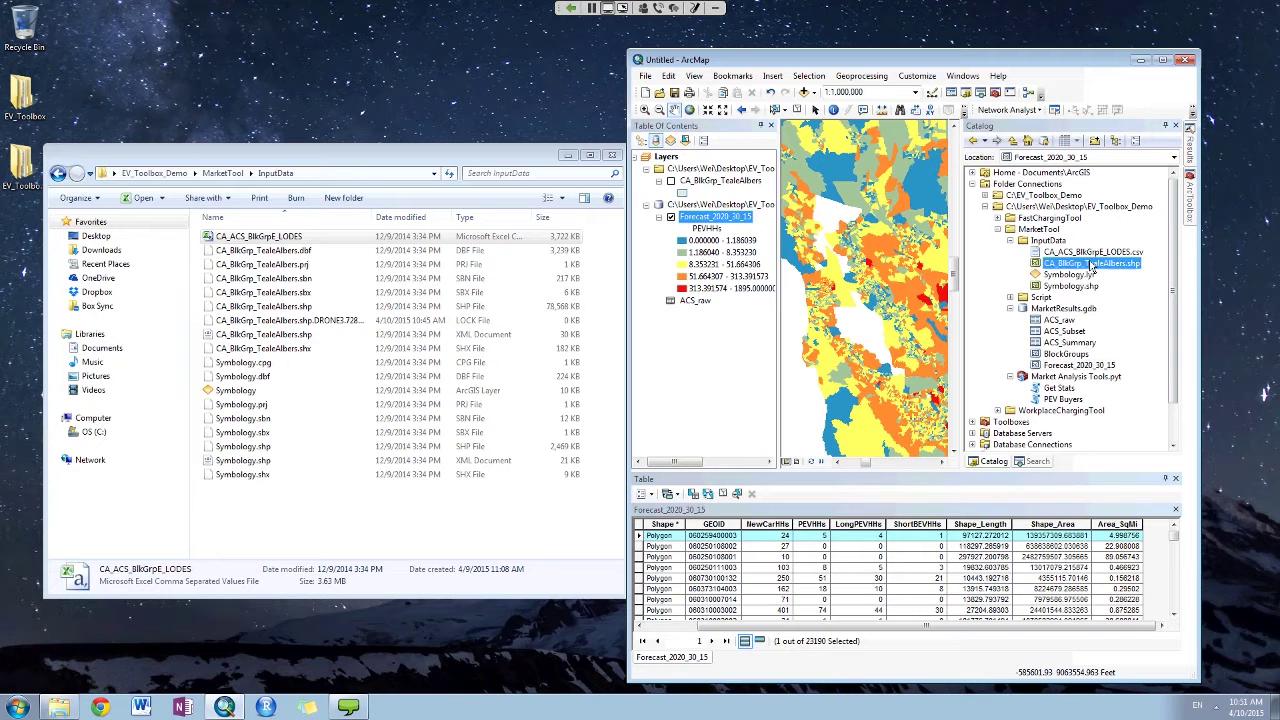
pyautogui.moveTo(1092, 265); pyautogui.dragTo(866, 266)
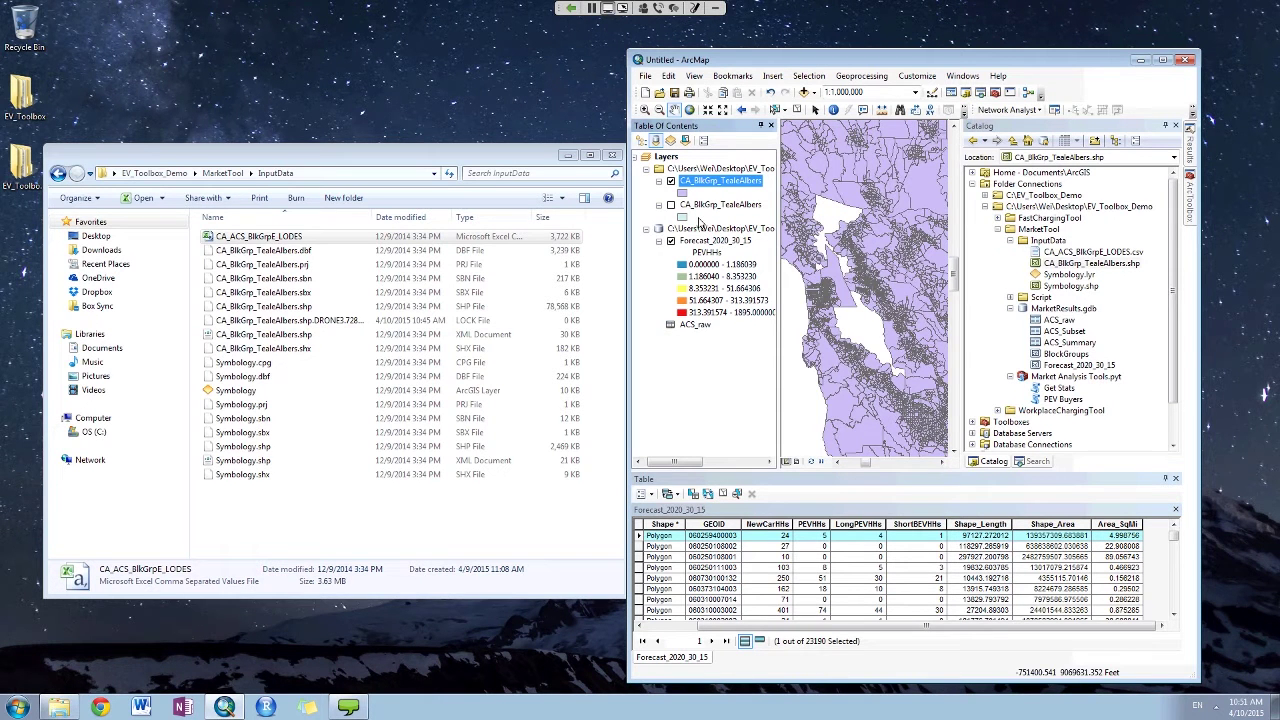
pyautogui.press('space')
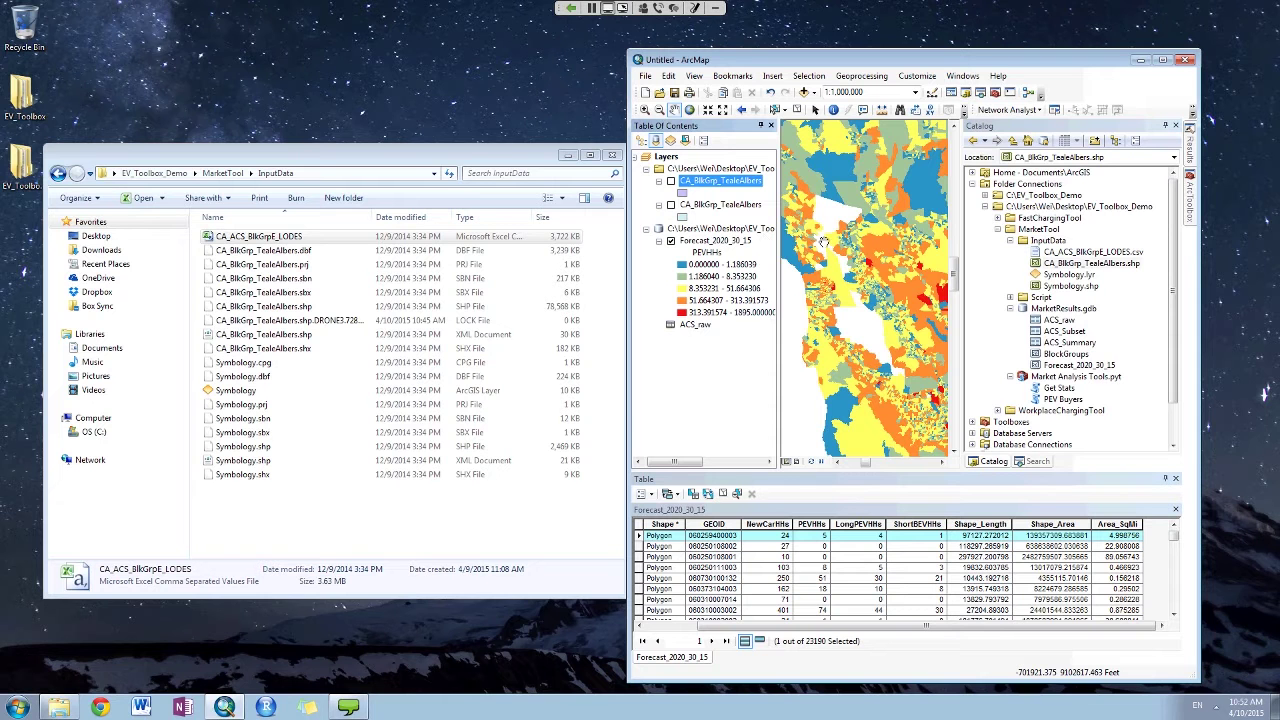